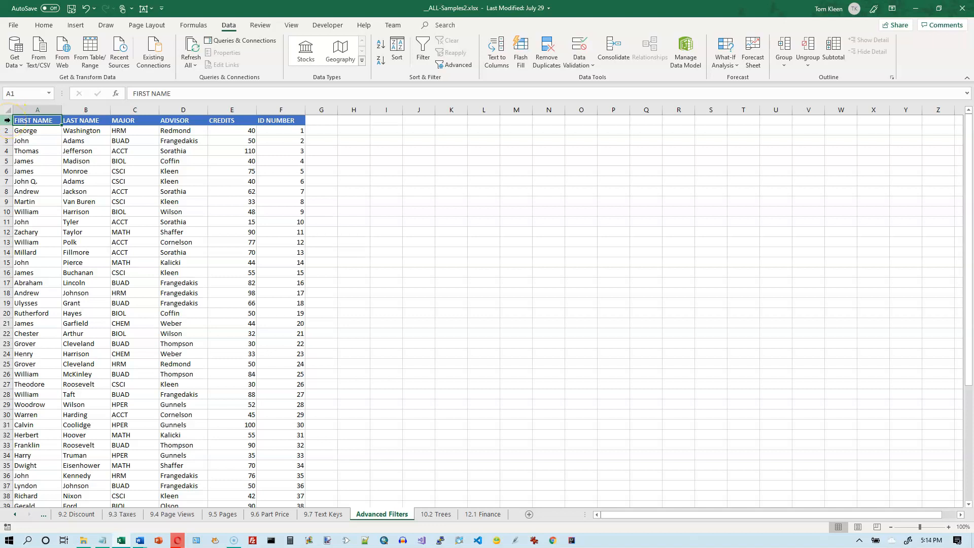
Insert ten blank rows above the student table's header row
{"action": "left_click_drag", "start_coordinate": [7, 120], "coordinate": [8, 216]}
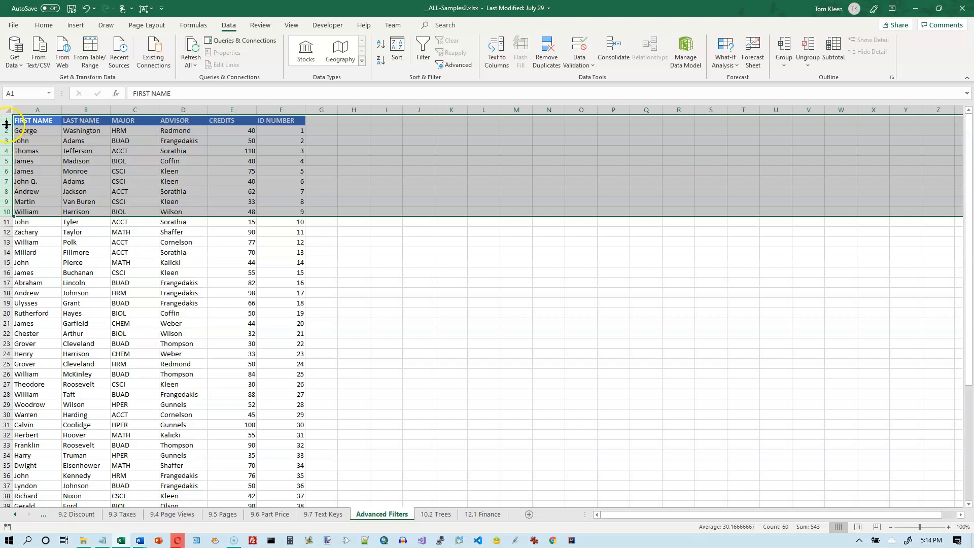
{"action": "right_click", "coordinate": [8, 161]}
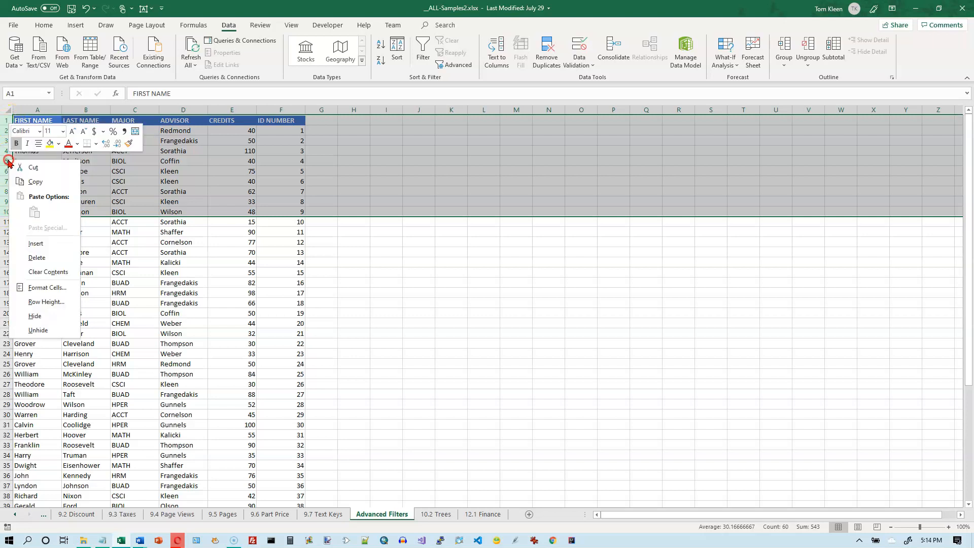
{"action": "left_click", "coordinate": [23, 244]}
Copy the table's header row, A11:F11, to row 1 starting at cell A1
{"action": "left_click", "coordinate": [20, 222]}
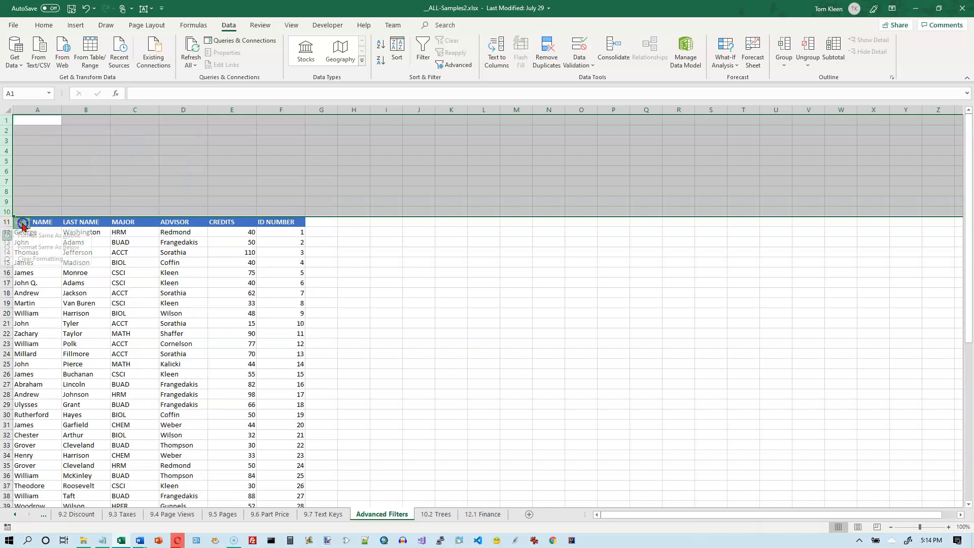
{"action": "left_click", "coordinate": [24, 222]}
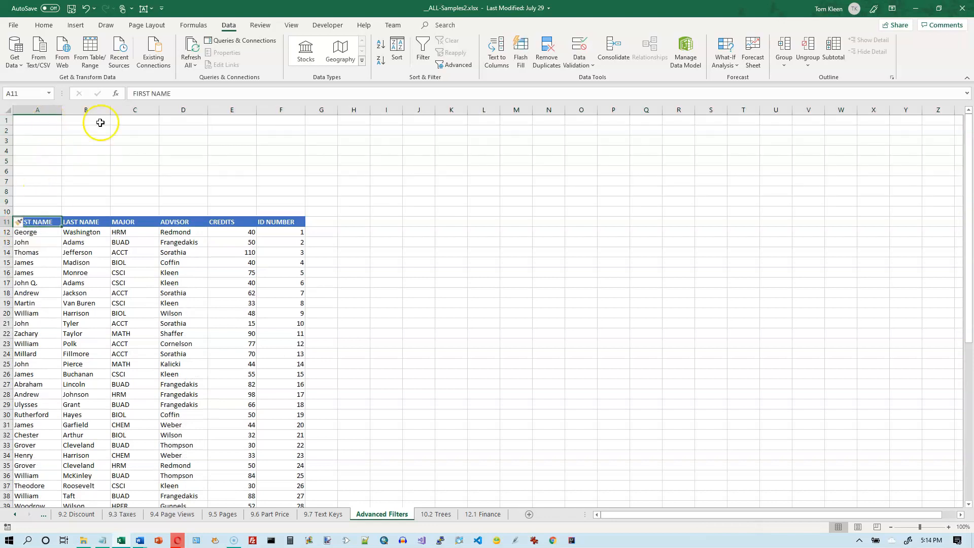
{"action": "left_click_drag", "start_coordinate": [45, 222], "coordinate": [274, 222]}
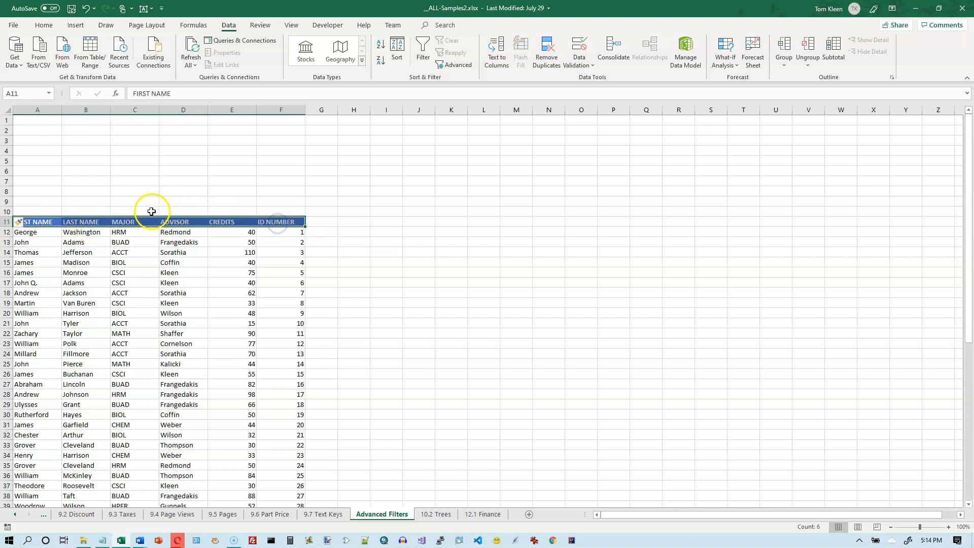
{"action": "mouse_move", "coordinate": [153, 225]}
{"action": "left_mouse_down"}
{"action": "mouse_move", "coordinate": [153, 131]}
{"action": "mouse_move", "coordinate": [147, 230]}
{"action": "mouse_move", "coordinate": [149, 222]}
{"action": "left_mouse_up"}
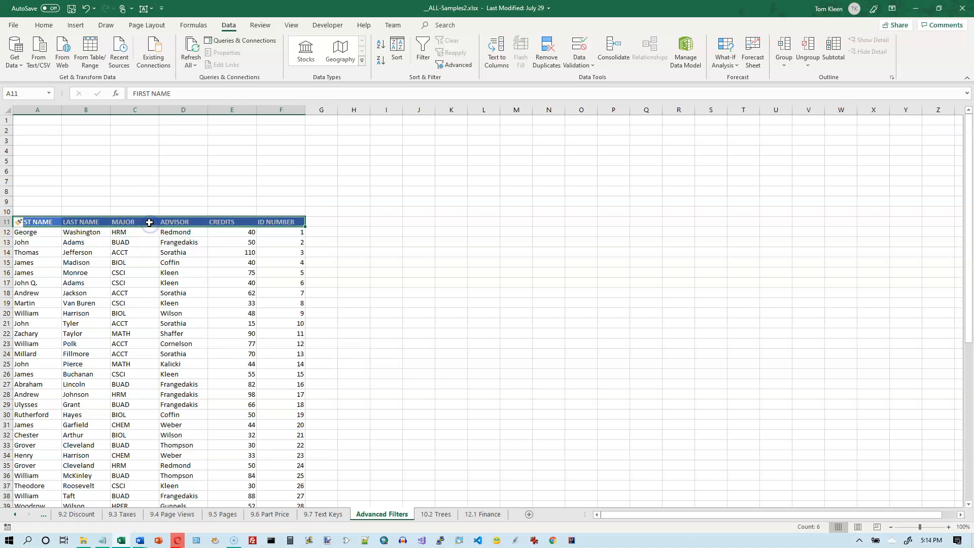
{"action": "key", "text": "ctrl+c"}
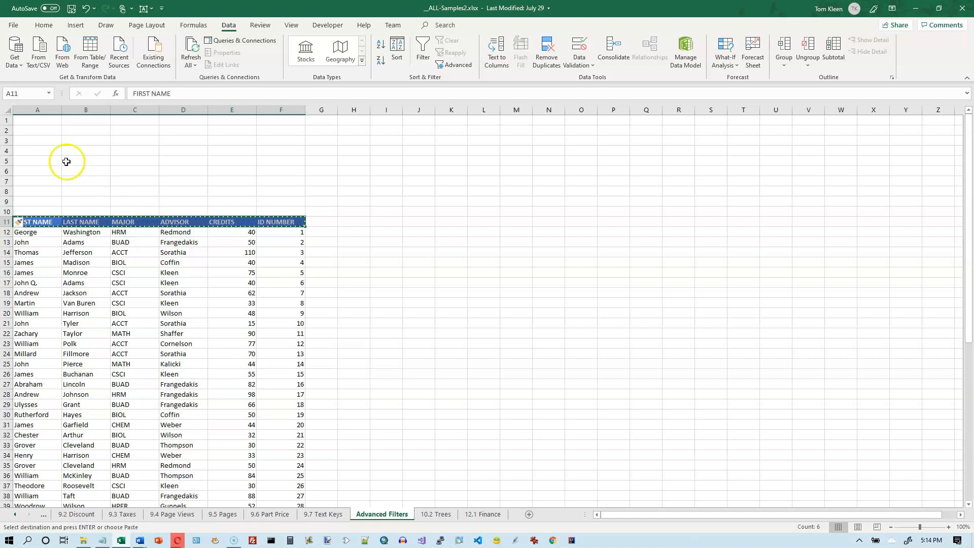
{"action": "left_click", "coordinate": [37, 120]}
{"action": "key", "text": "ctrl+v"}
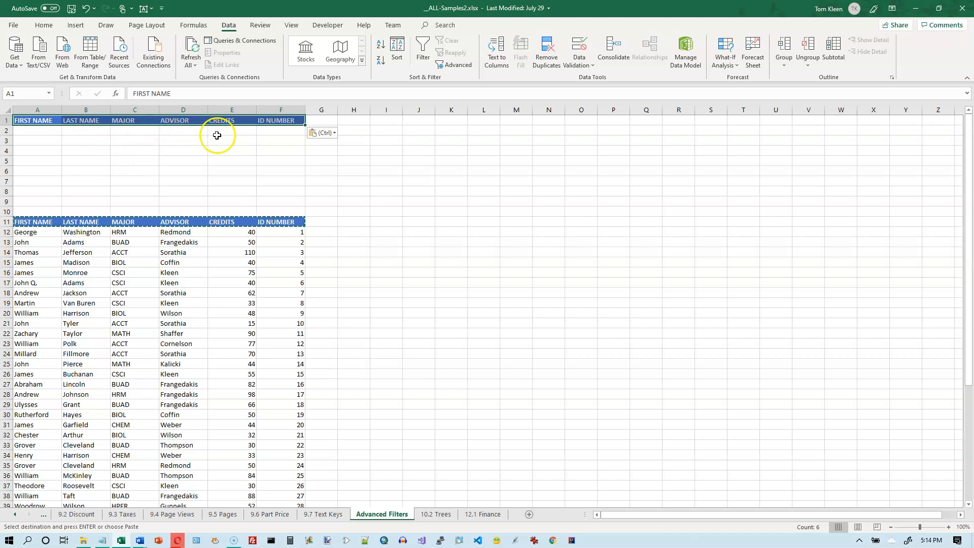
Enter the criterion <30 under the CREDITS header in cell E2
{"action": "left_click", "coordinate": [235, 131]}
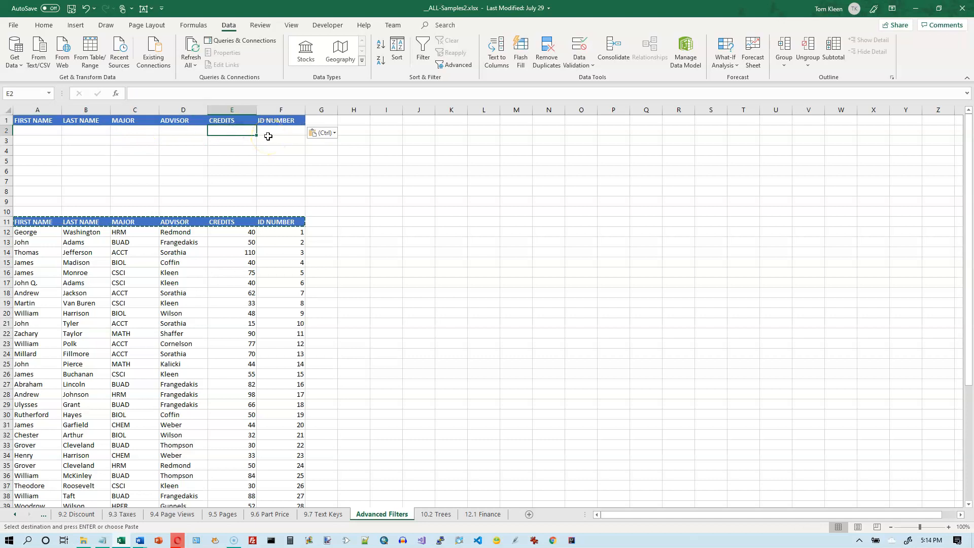
{"action": "type", "text": "<30"}
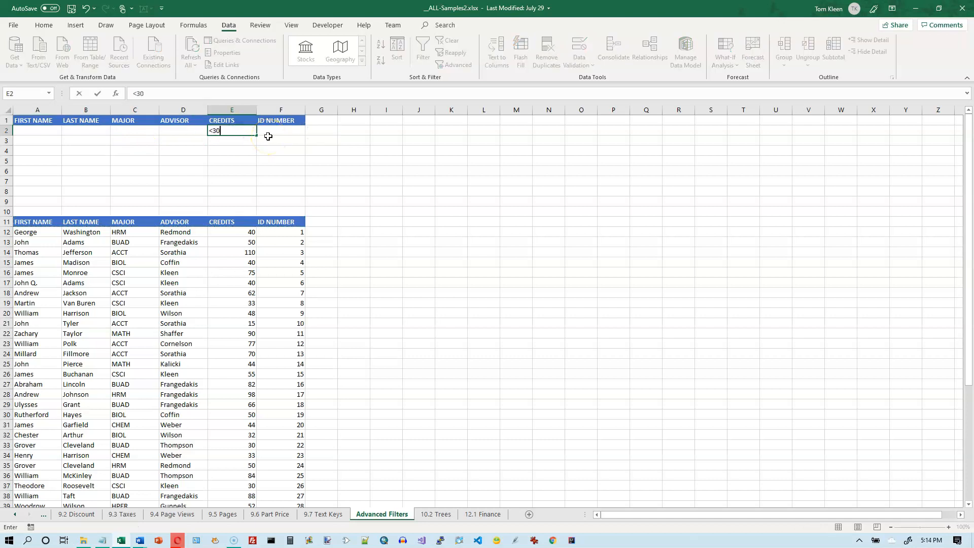
{"action": "key", "text": "Return"}
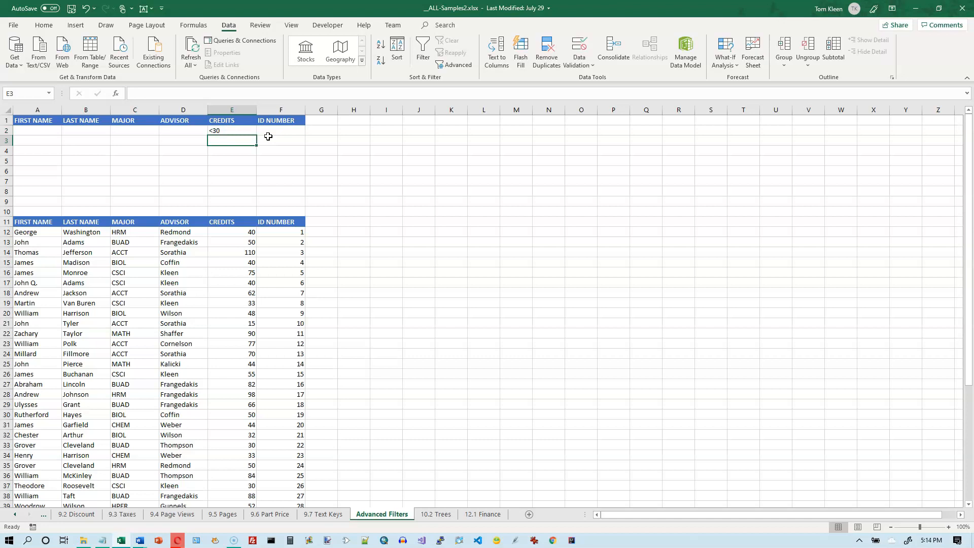
{"action": "left_click", "coordinate": [280, 130]}
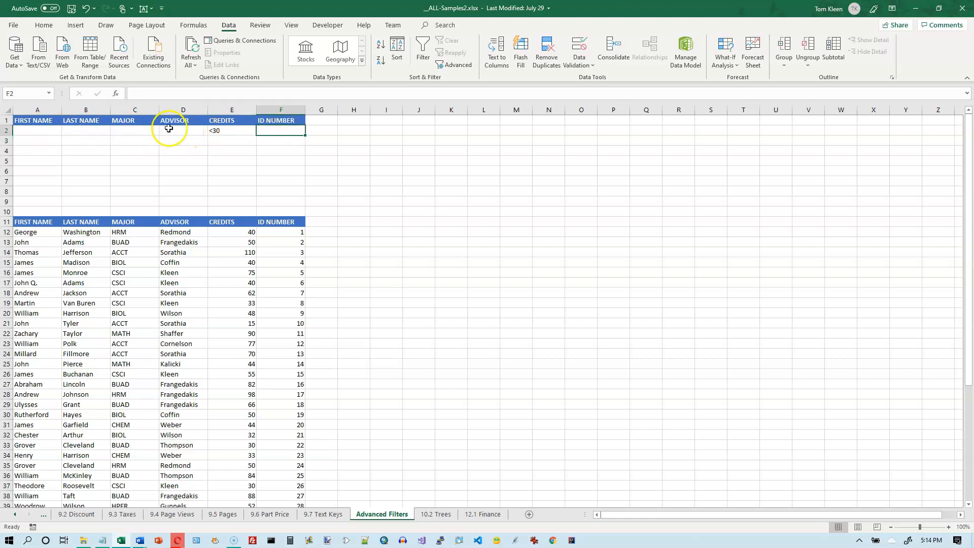
Apply an Advanced Filter in place to the list $A$11:$F$54, using E1:E2 as the criteria range
{"action": "left_click", "coordinate": [182, 241]}
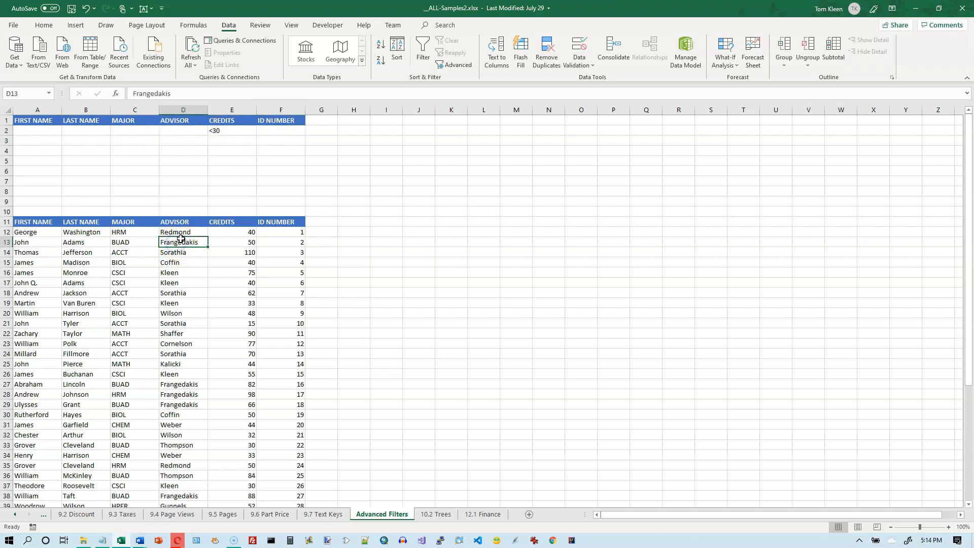
{"action": "left_click", "coordinate": [458, 66]}
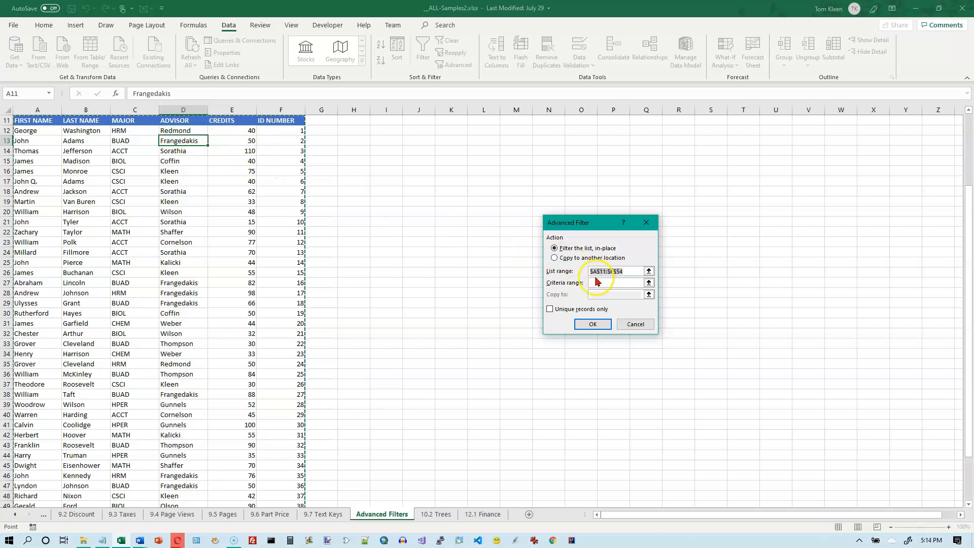
{"action": "left_click", "coordinate": [625, 282]}
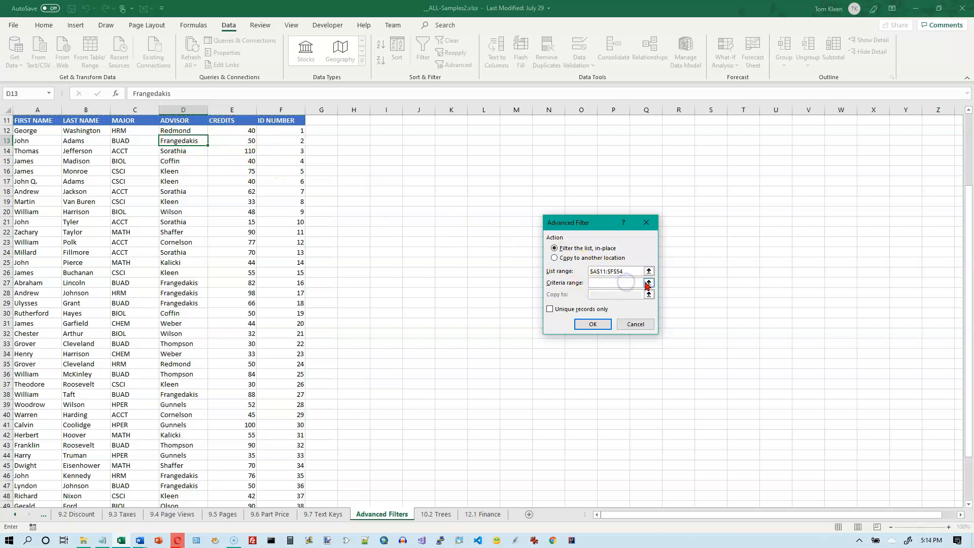
{"action": "left_click", "coordinate": [649, 283]}
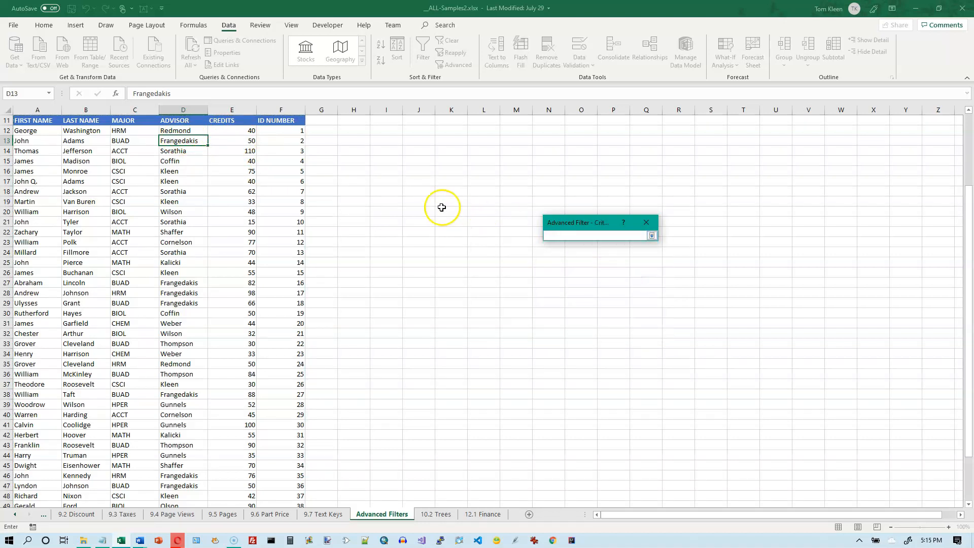
{"action": "scroll", "coordinate": [434, 193], "scroll_direction": "up", "scroll_amount": 4}
{"action": "left_click_drag", "start_coordinate": [234, 121], "coordinate": [229, 132]}
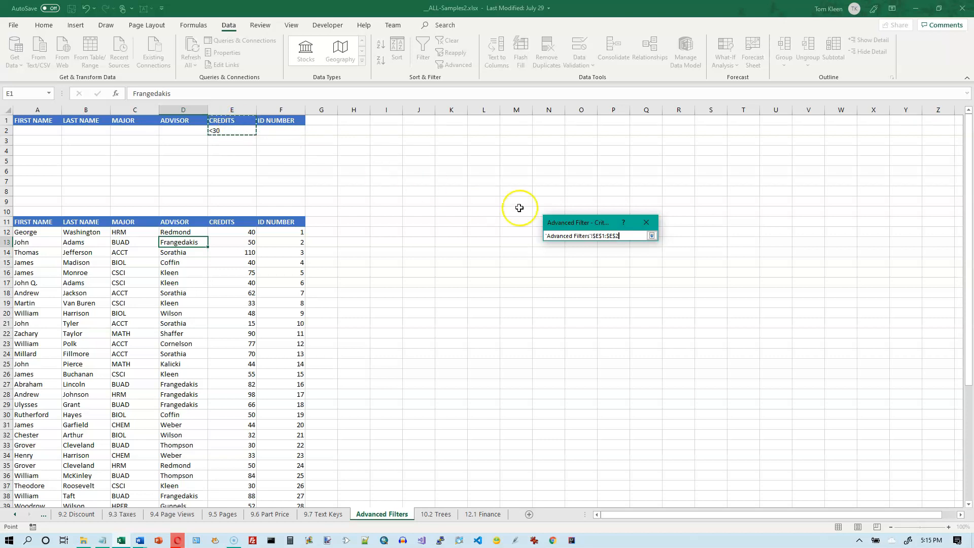
{"action": "left_click", "coordinate": [651, 236]}
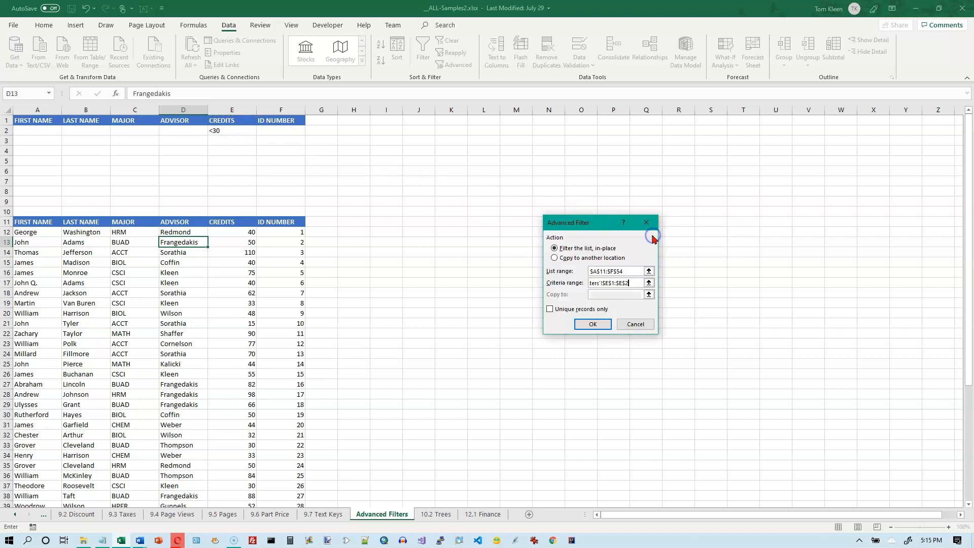
{"action": "left_click", "coordinate": [594, 322]}
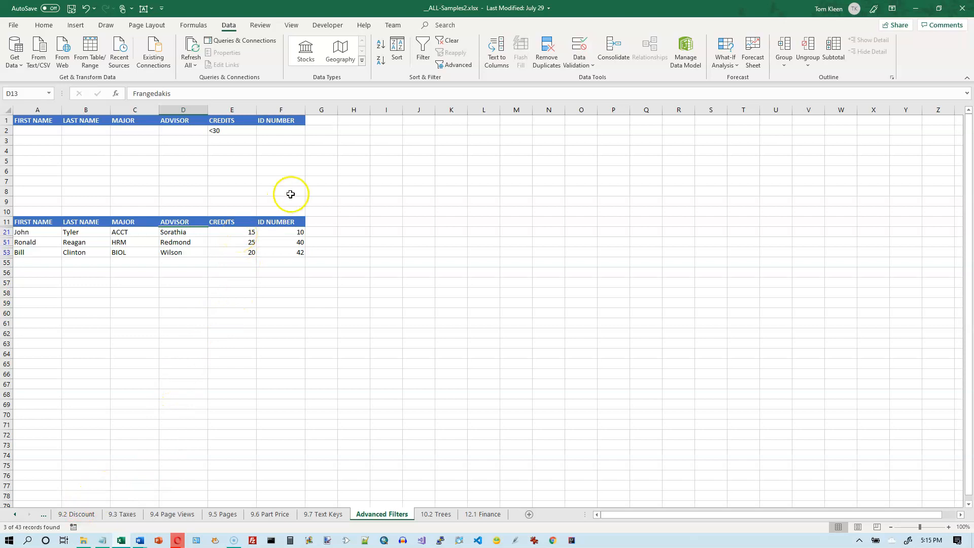
Clear the filter and change the CREDITS criterion in E2 to >=30
{"action": "left_click", "coordinate": [453, 44]}
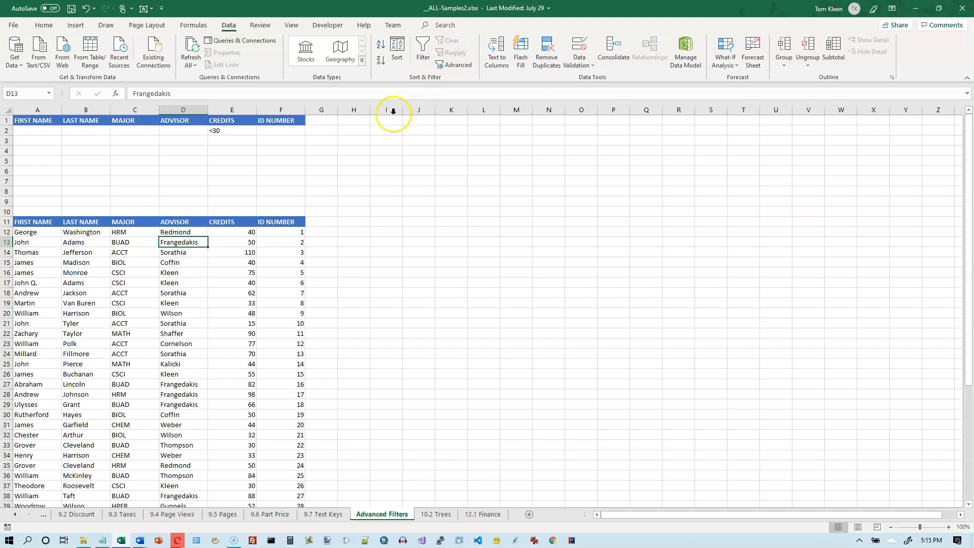
{"action": "left_click", "coordinate": [233, 131]}
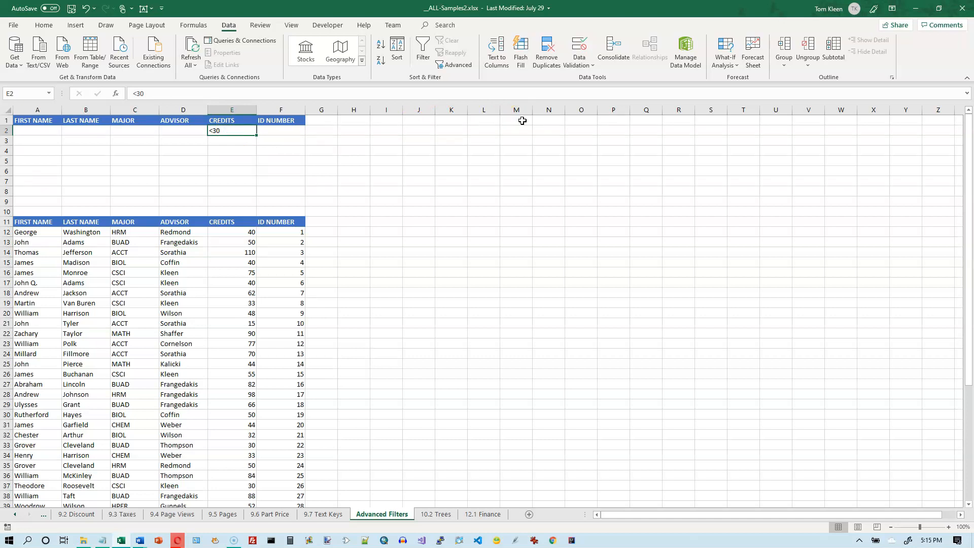
{"action": "type", "text": ">="}
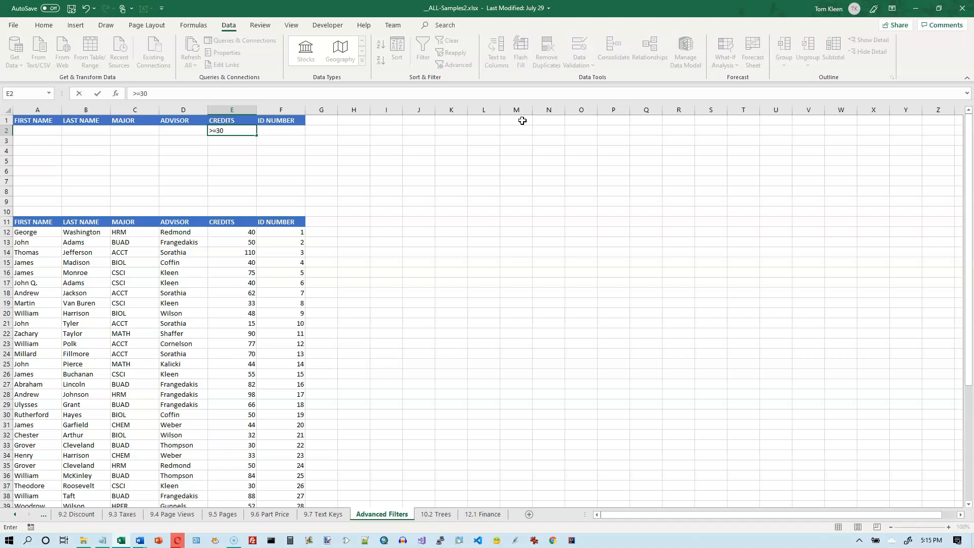
{"action": "key", "text": "ctrl+Return"}
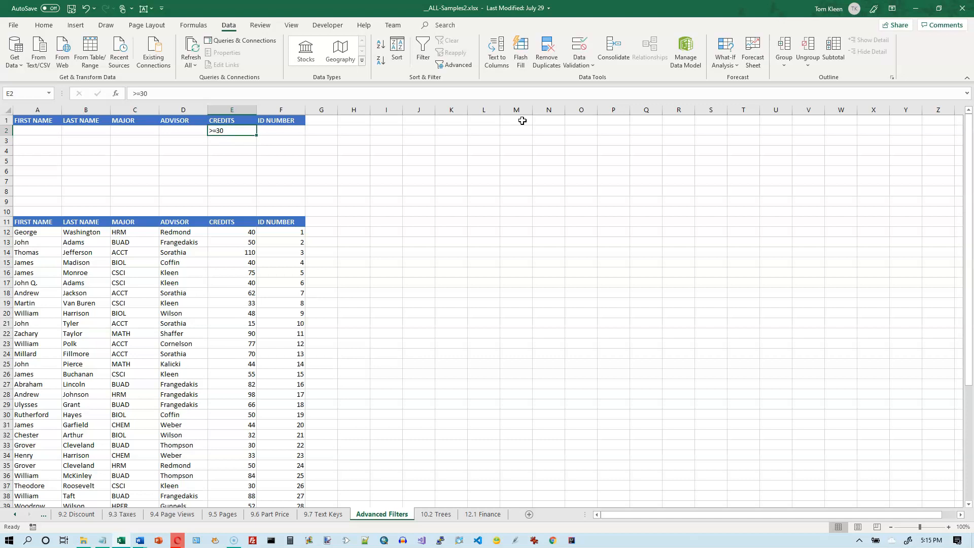
Enter a second CREDITS criterion, <60, in cell E3
{"action": "left_click", "coordinate": [237, 139]}
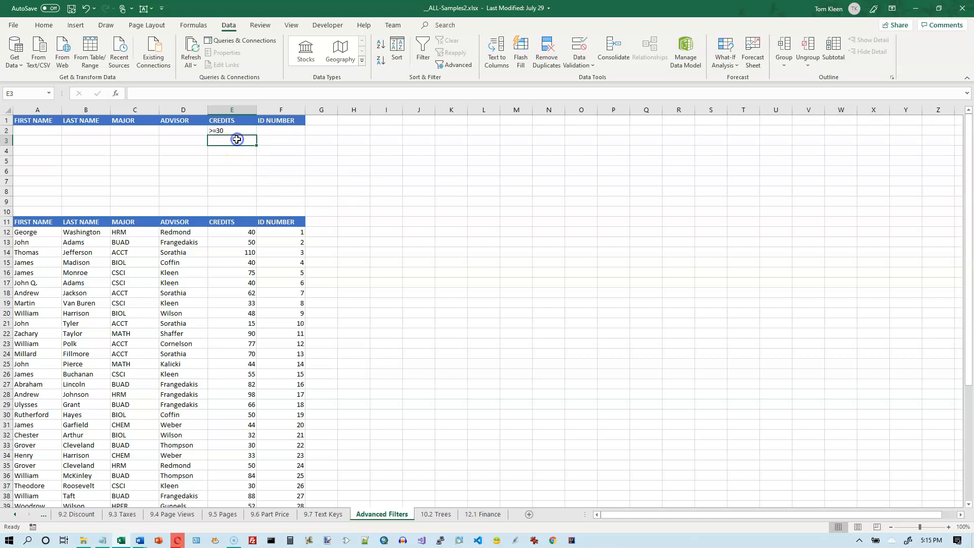
{"action": "type", "text": "<"}
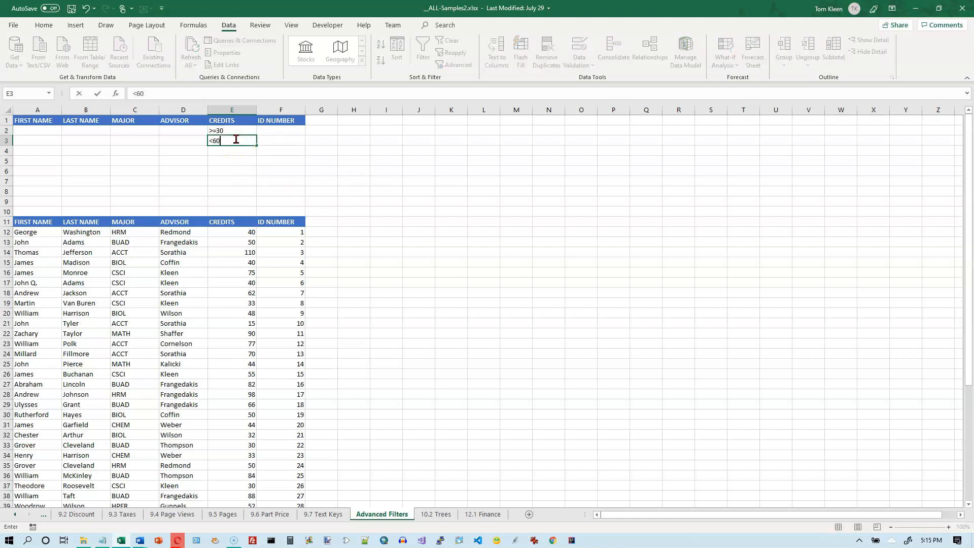
{"action": "type", "text": "60"}
{"action": "key", "text": "Return"}
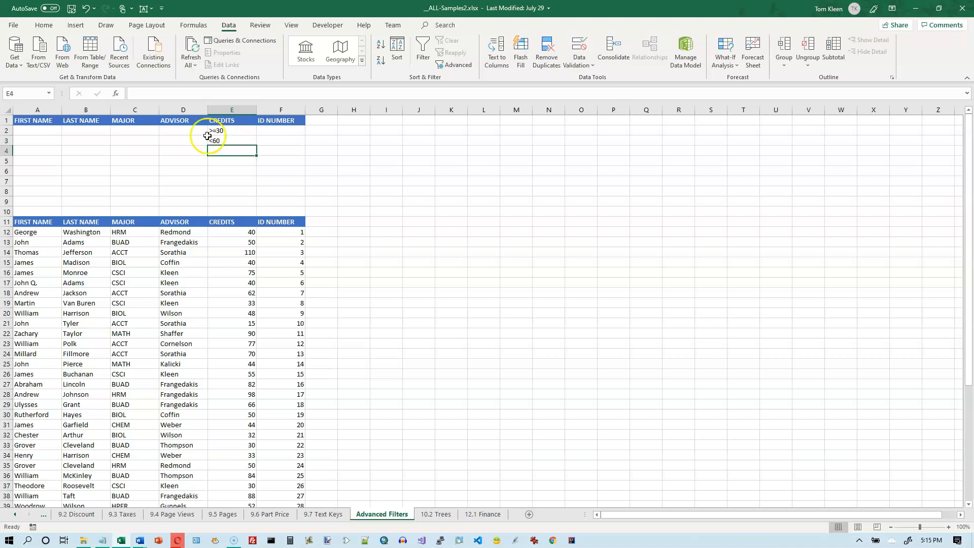
{"action": "left_click_drag", "start_coordinate": [45, 130], "coordinate": [289, 129]}
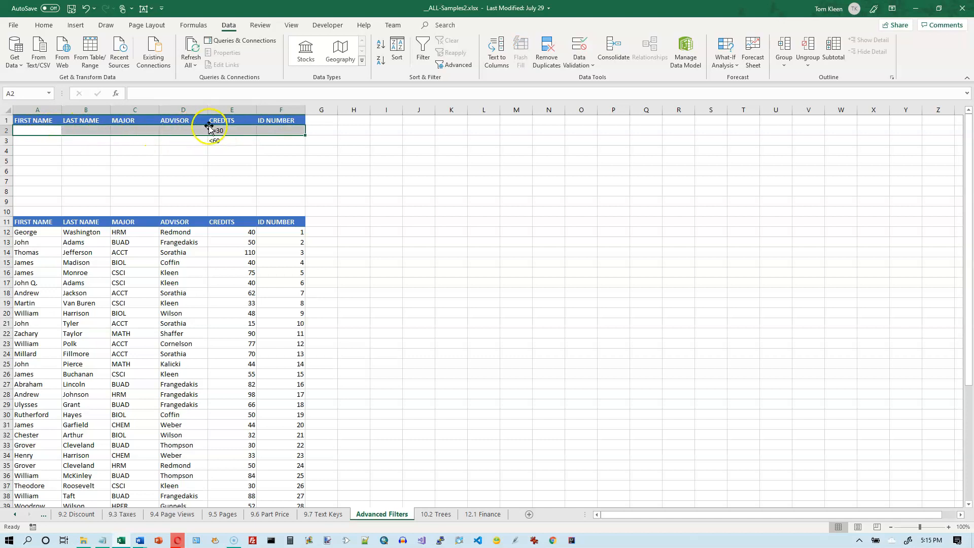
{"action": "left_click", "coordinate": [233, 141]}
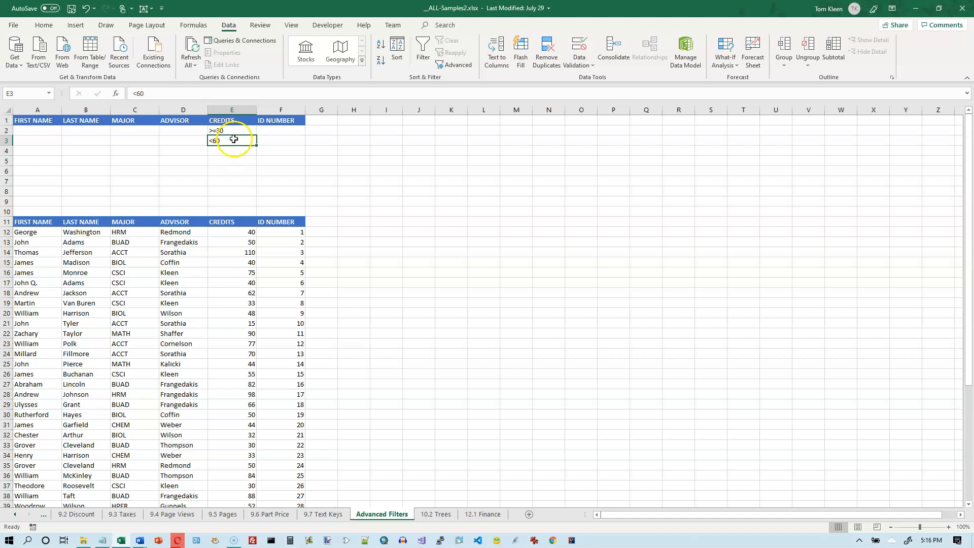
{"action": "left_click", "coordinate": [234, 130]}
Copy the CREDITS header from E1 into a widened column G at G1, and move the <60 criterion from E3 to G2
{"action": "left_click", "coordinate": [238, 120]}
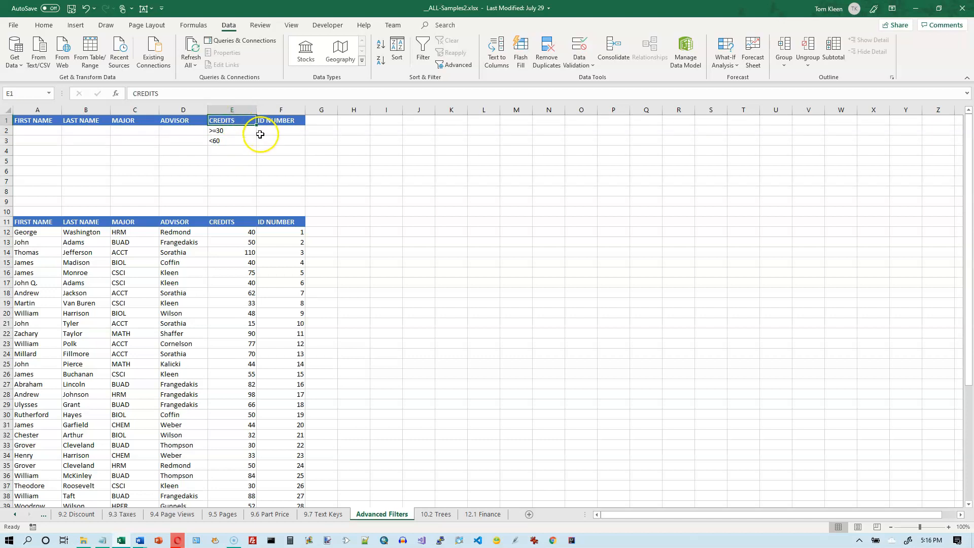
{"action": "key", "text": "ctrl+c"}
{"action": "left_click", "coordinate": [322, 122]}
{"action": "key", "text": "ctrl+v"}
{"action": "left_click_drag", "start_coordinate": [337, 110], "coordinate": [357, 109]}
{"action": "left_click", "coordinate": [224, 142]}
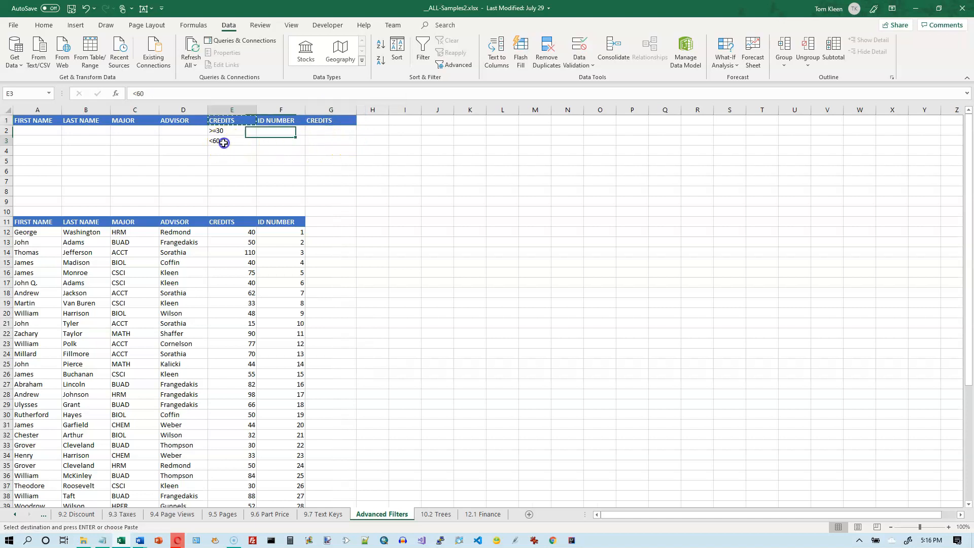
{"action": "left_click_drag", "start_coordinate": [230, 144], "coordinate": [324, 132]}
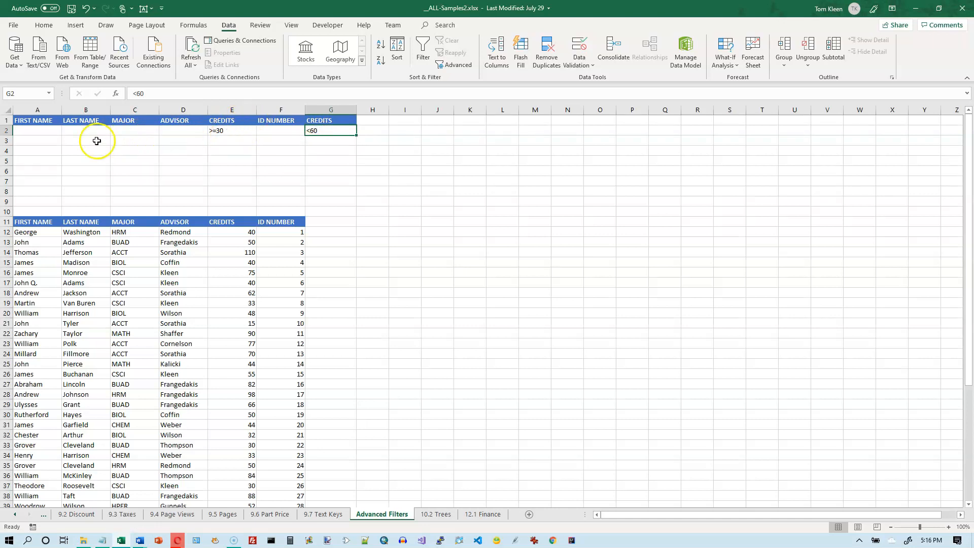
{"action": "left_click_drag", "start_coordinate": [38, 122], "coordinate": [333, 129]}
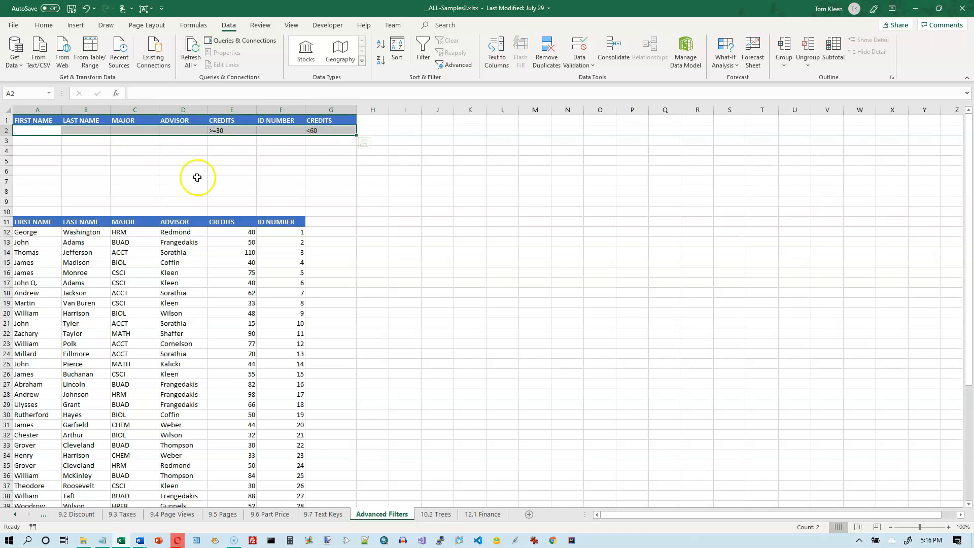
{"action": "left_click", "coordinate": [36, 142]}
{"action": "left_click_drag", "start_coordinate": [36, 142], "coordinate": [325, 141]}
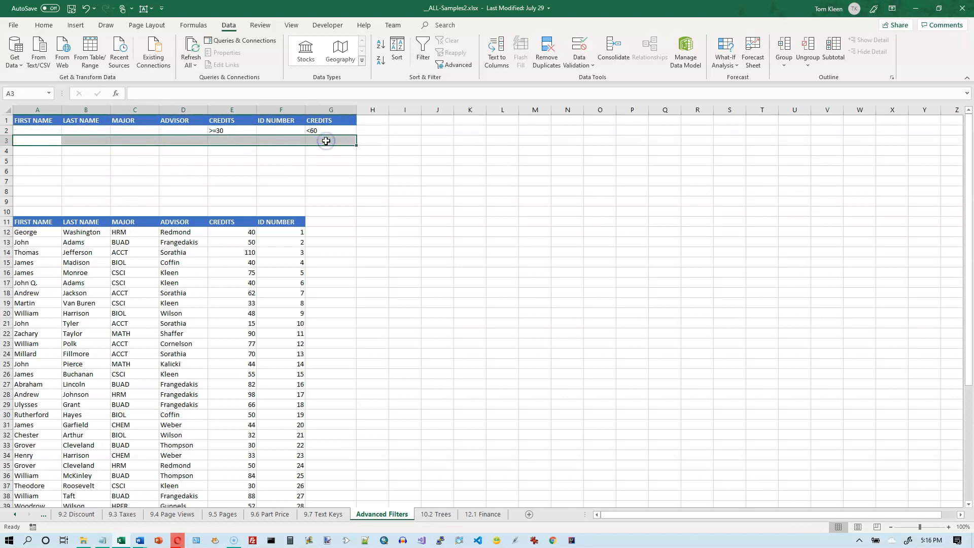
{"action": "left_click", "coordinate": [219, 129]}
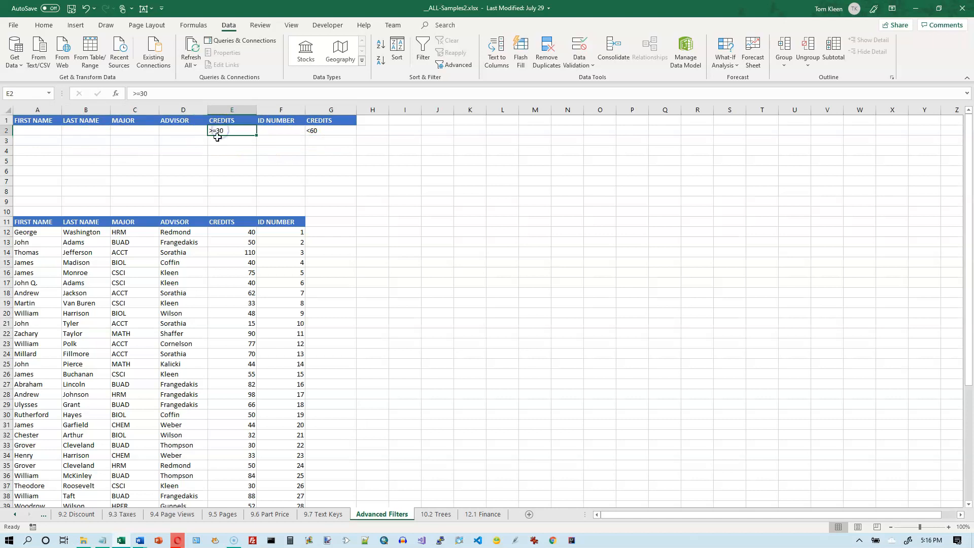
Apply an Advanced Filter in place to the list $A$11:$F$54, using E1:G2 as the criteria range
{"action": "left_click", "coordinate": [174, 264]}
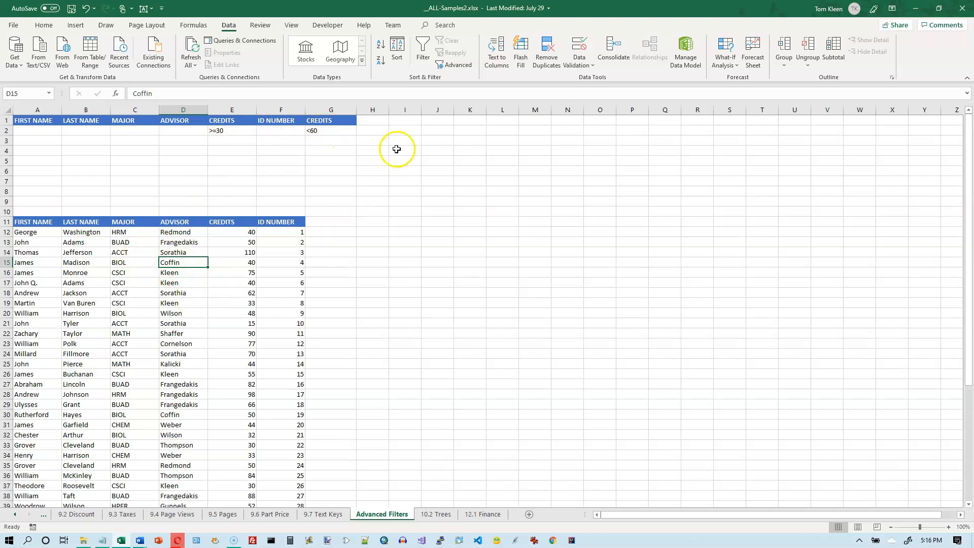
{"action": "left_click", "coordinate": [455, 64]}
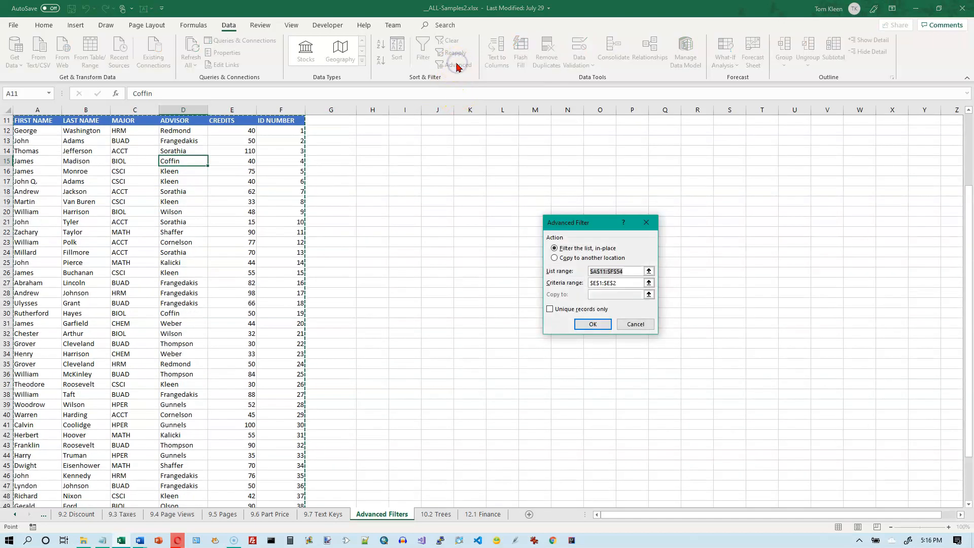
{"action": "left_click", "coordinate": [648, 282]}
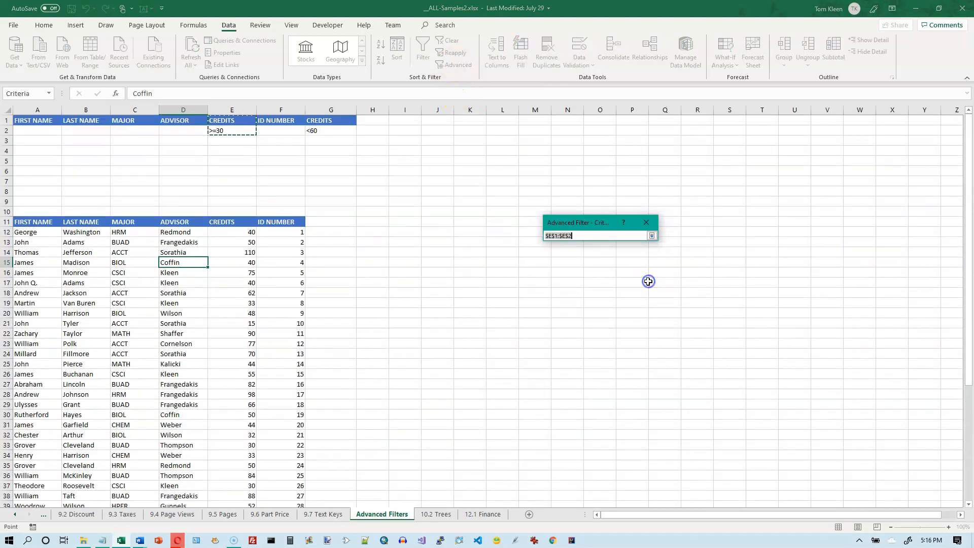
{"action": "left_click_drag", "start_coordinate": [238, 121], "coordinate": [246, 126]}
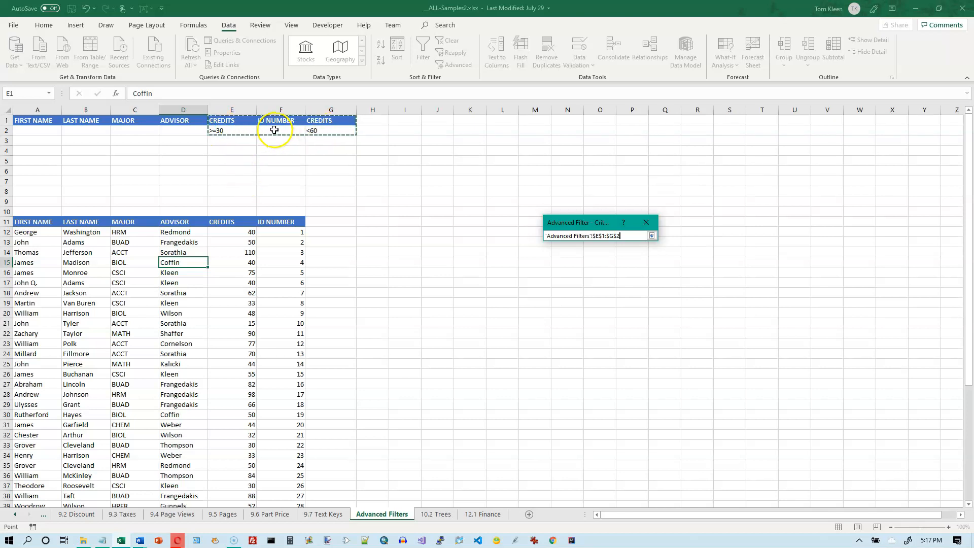
{"action": "left_click", "coordinate": [653, 236]}
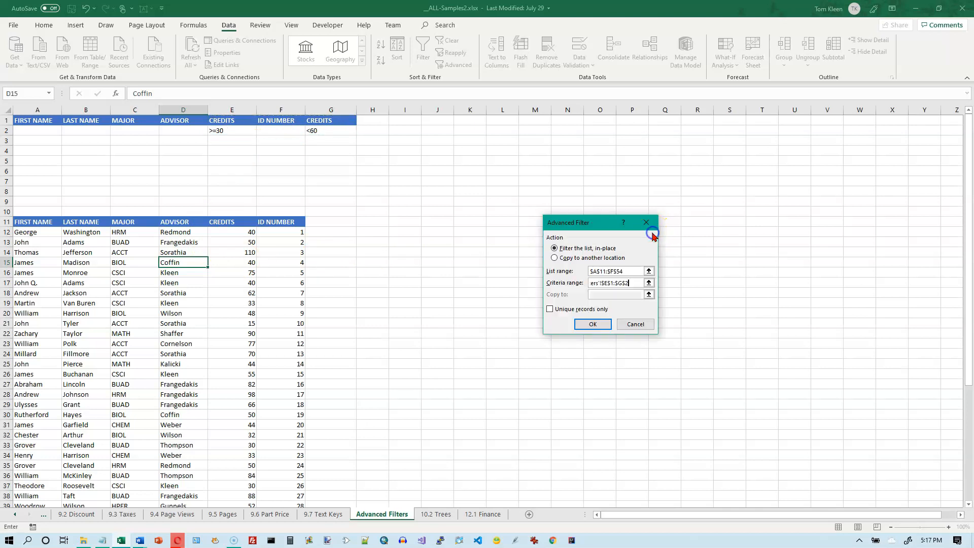
{"action": "left_click", "coordinate": [601, 323]}
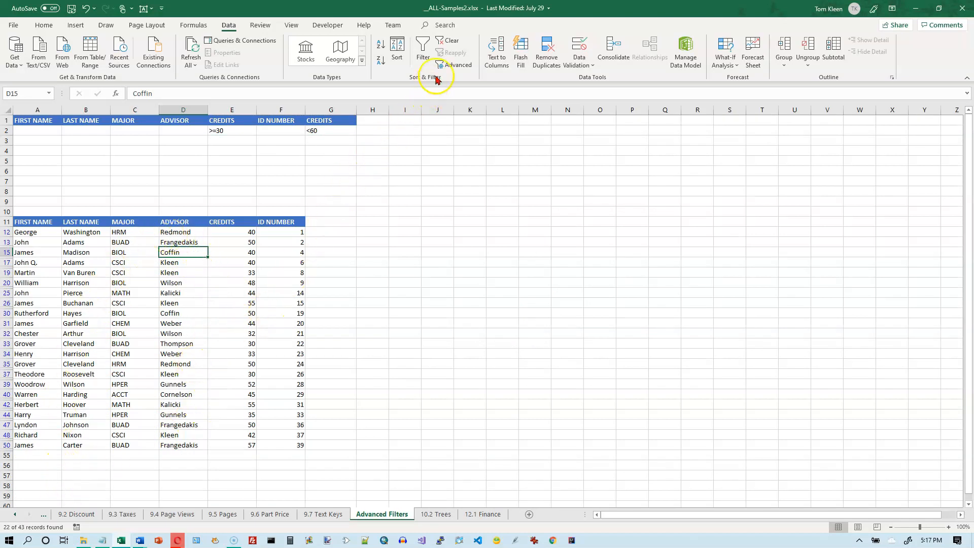
Clear the filter and enter buad as the MAJOR criterion in cell C2
{"action": "left_click", "coordinate": [452, 41]}
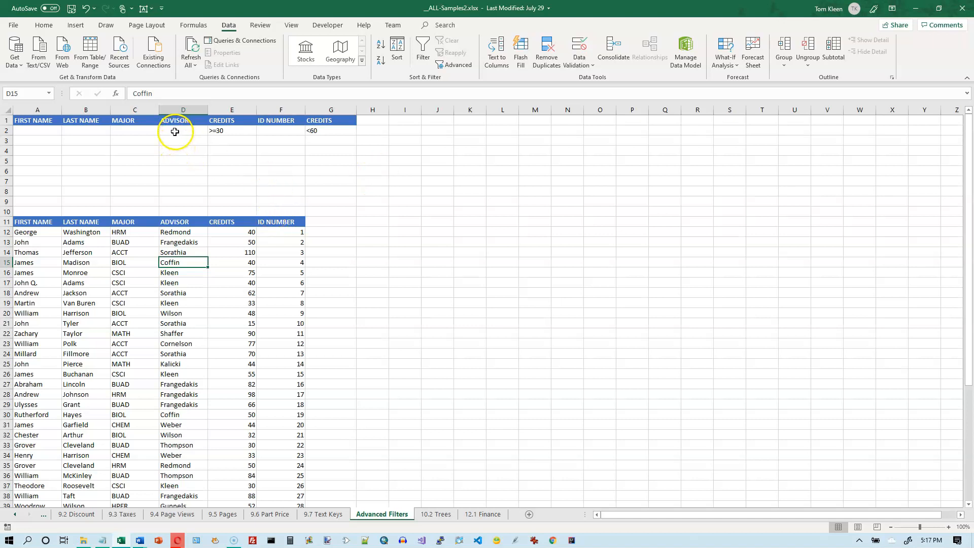
{"action": "left_click", "coordinate": [125, 129]}
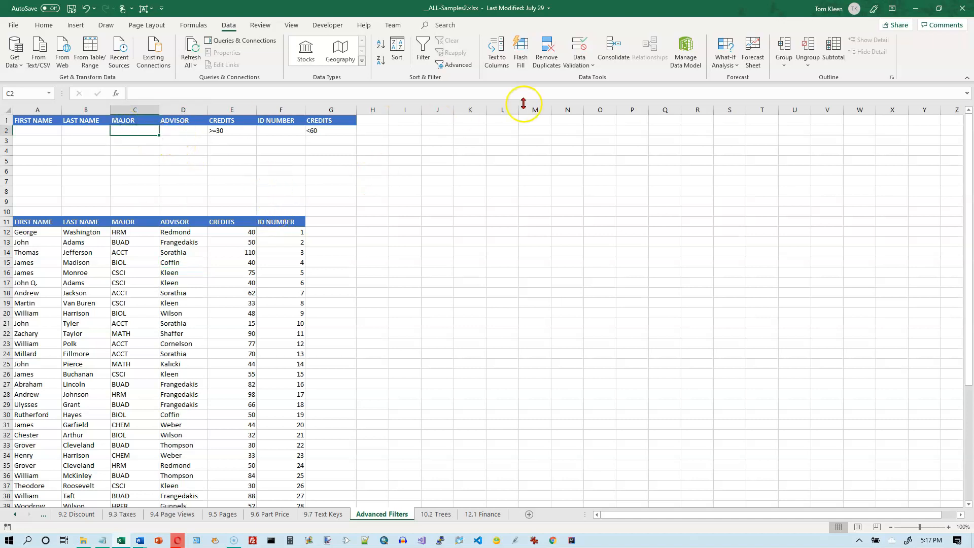
{"action": "type", "text": "buad"}
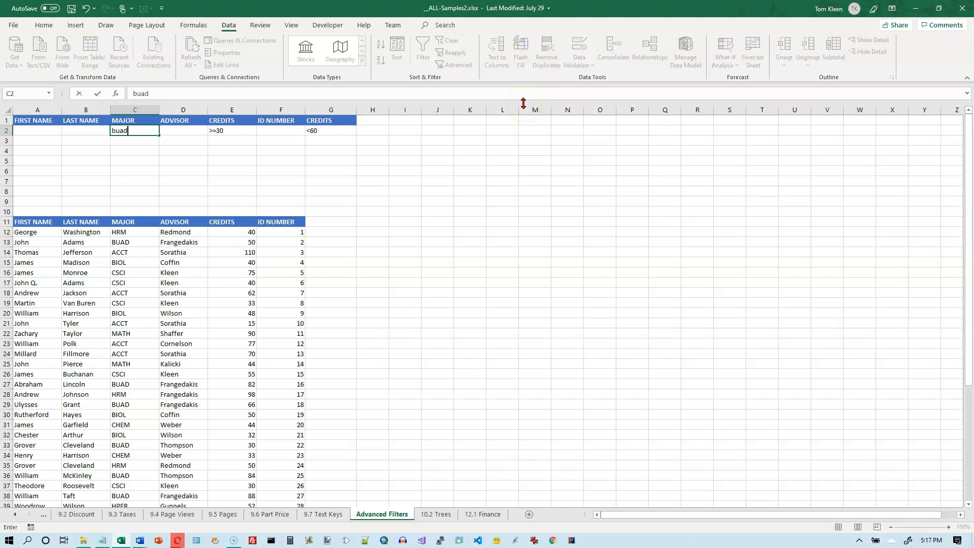
{"action": "key", "text": "Return"}
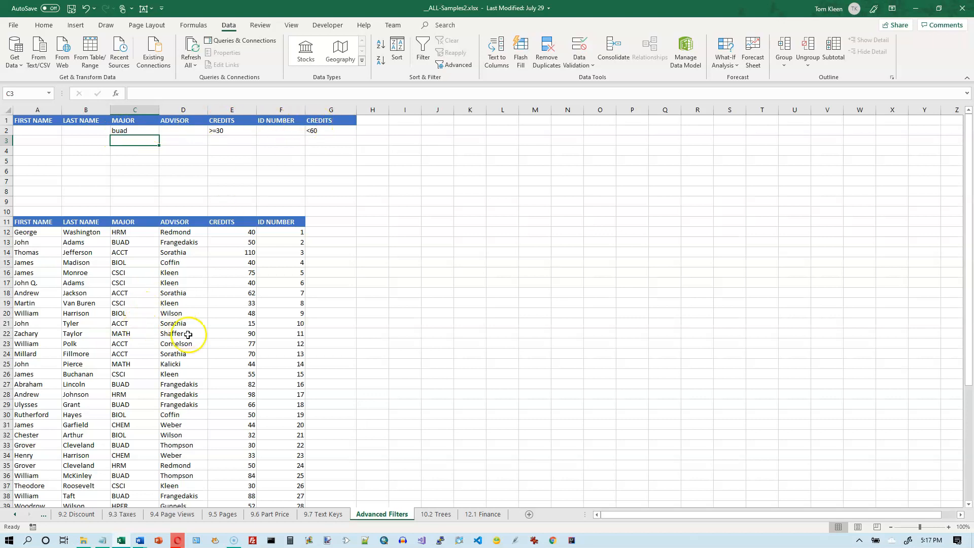
Filter the student list in place with Advanced Filter, setting the criteria range to C1:G2
{"action": "left_click", "coordinate": [118, 240]}
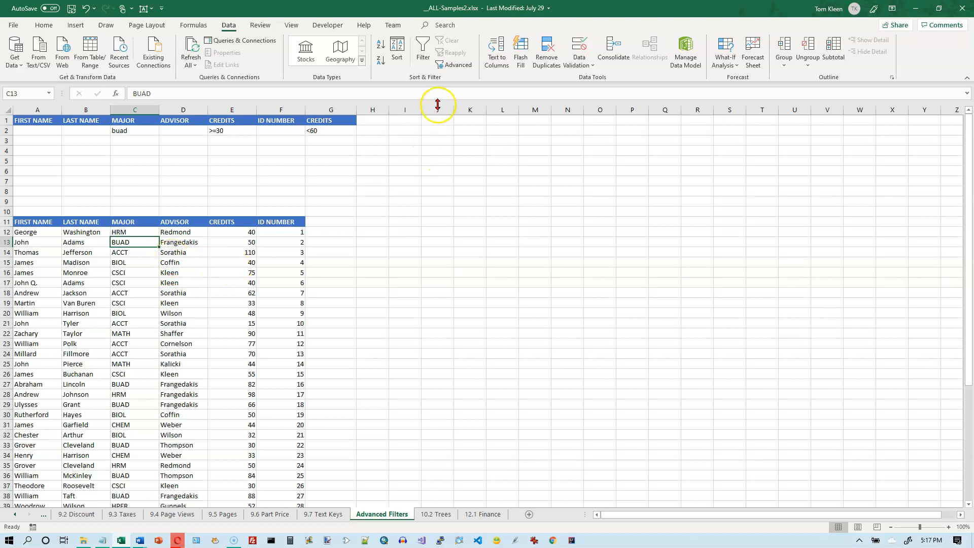
{"action": "left_click", "coordinate": [457, 65]}
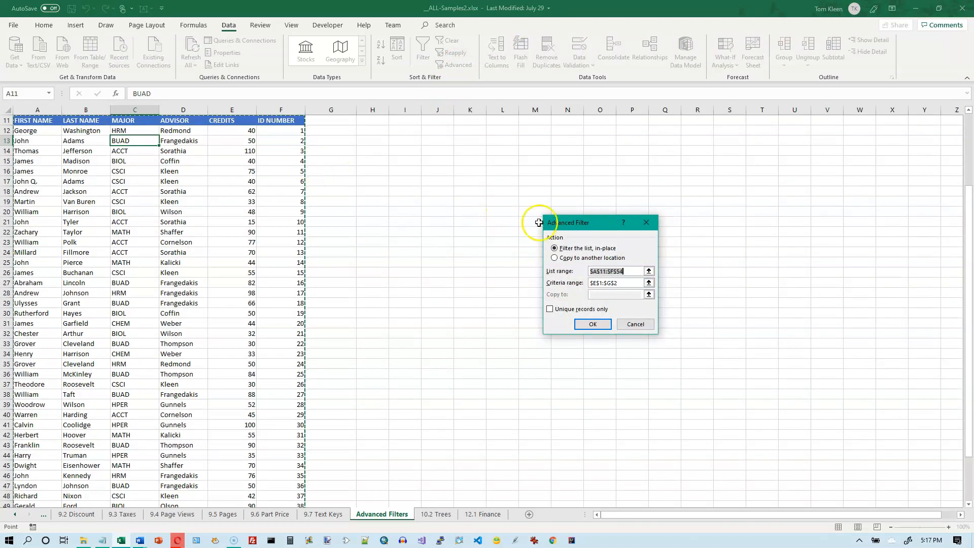
{"action": "left_click", "coordinate": [649, 282]}
{"action": "left_click", "coordinate": [133, 124]}
{"action": "left_click_drag", "start_coordinate": [328, 132], "coordinate": [328, 131]}
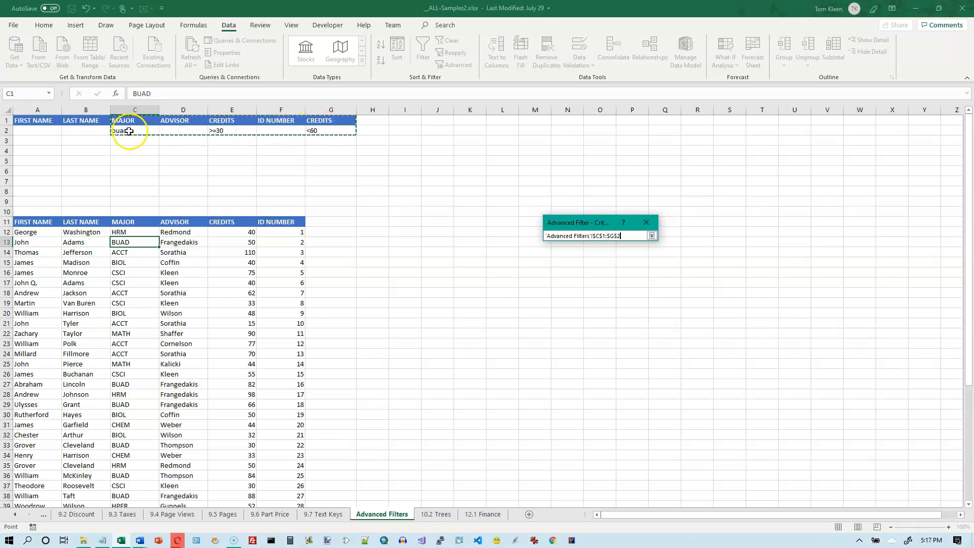
{"action": "left_click", "coordinate": [651, 236]}
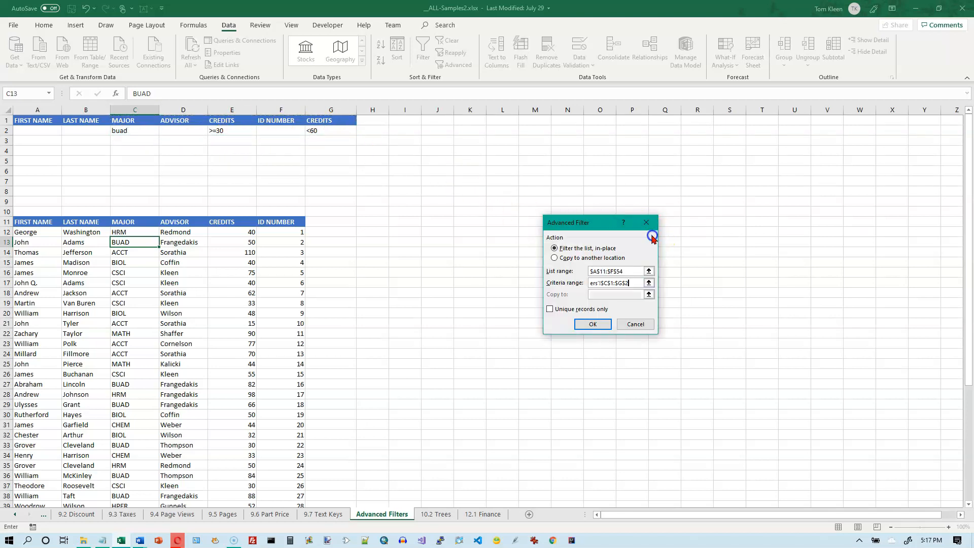
{"action": "left_click", "coordinate": [587, 322]}
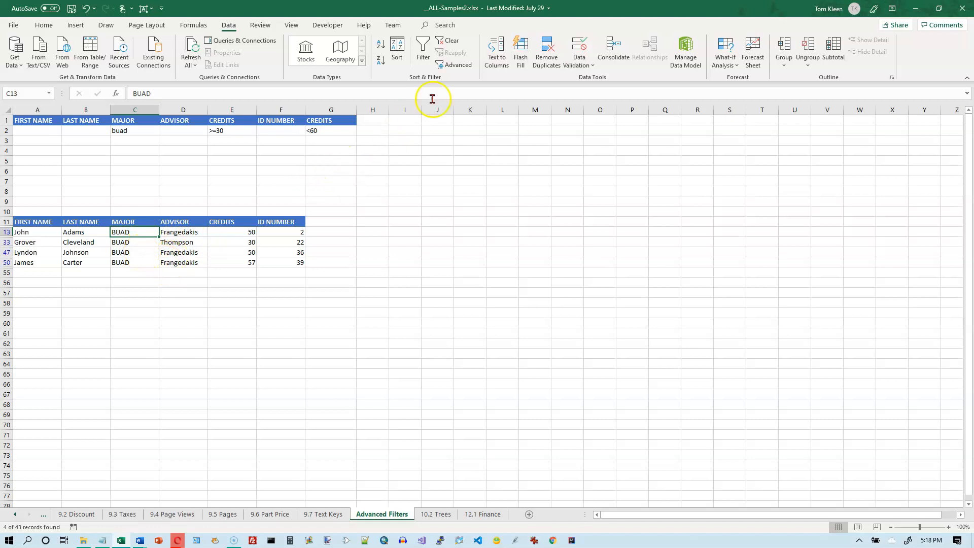
Clear the filter and copy the two CREDITS criteria from E2:G2 into row 3, starting at E3
{"action": "left_click", "coordinate": [452, 42]}
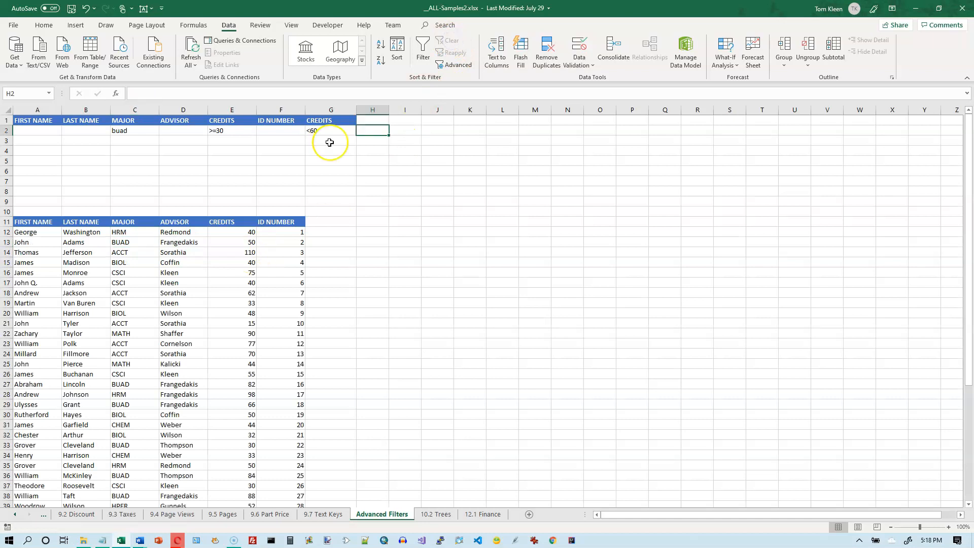
{"action": "left_click_drag", "start_coordinate": [128, 131], "coordinate": [329, 128]}
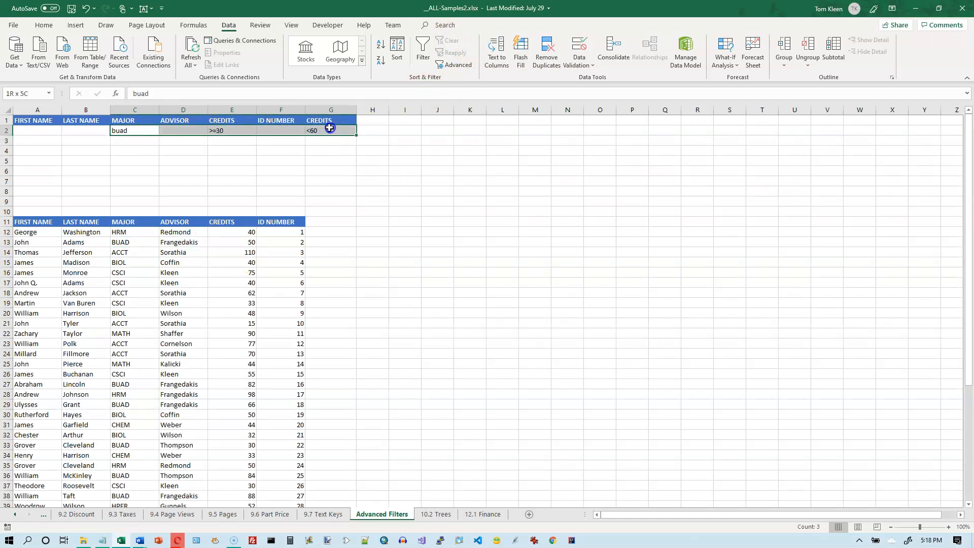
{"action": "left_click_drag", "start_coordinate": [130, 138], "coordinate": [322, 140]}
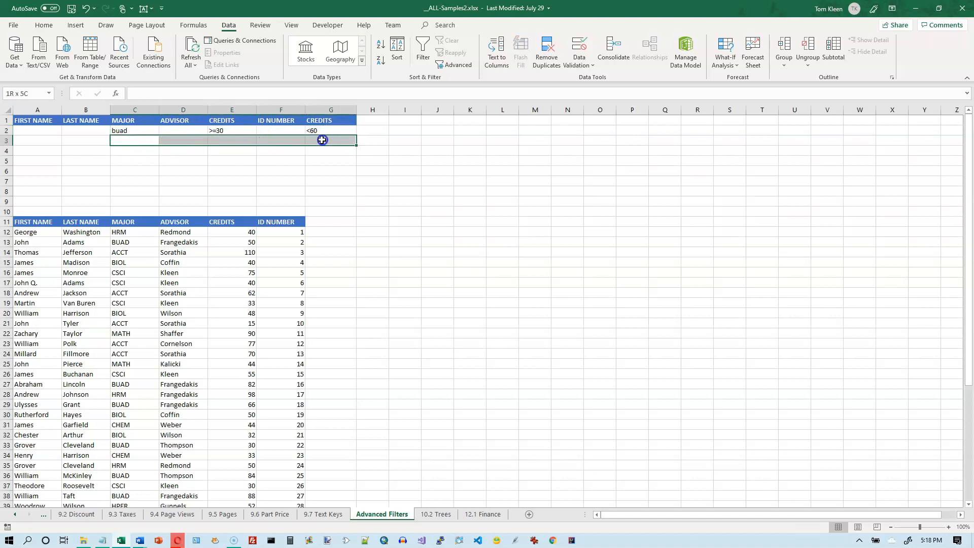
{"action": "left_click_drag", "start_coordinate": [231, 130], "coordinate": [319, 131]}
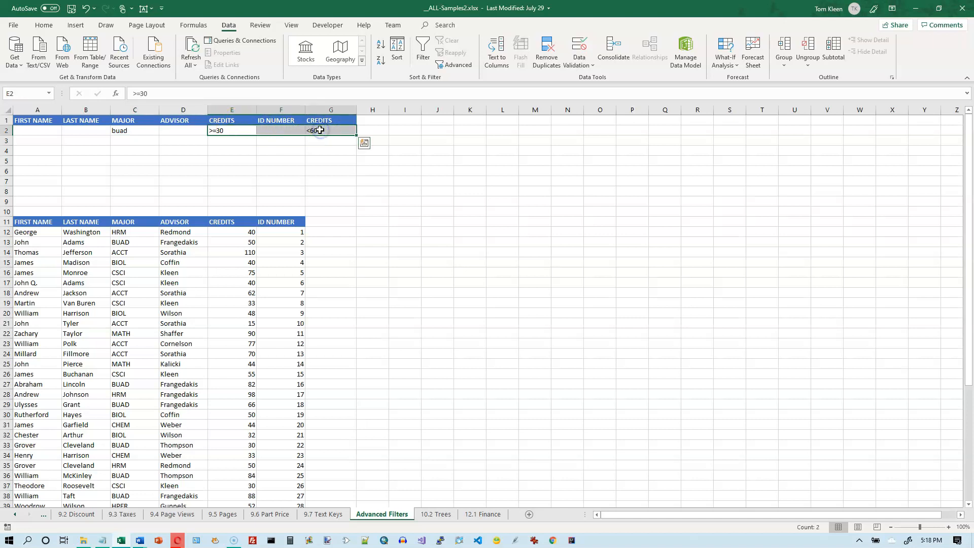
{"action": "key", "text": "ctrl+c"}
{"action": "left_click", "coordinate": [242, 140]}
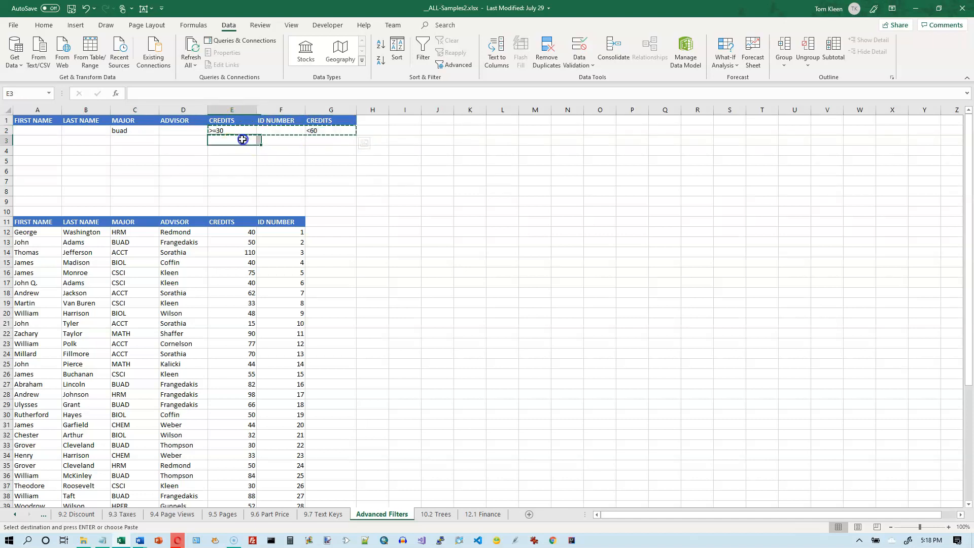
{"action": "key", "text": "ctrl+v"}
Enter acct as a second MAJOR criterion in cell C3
{"action": "left_click", "coordinate": [137, 138]}
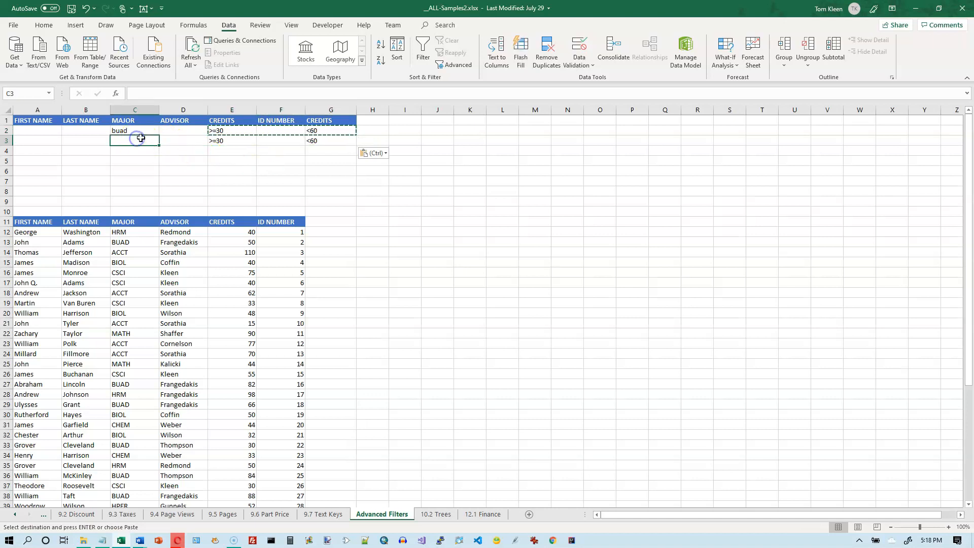
{"action": "type", "text": "acct"}
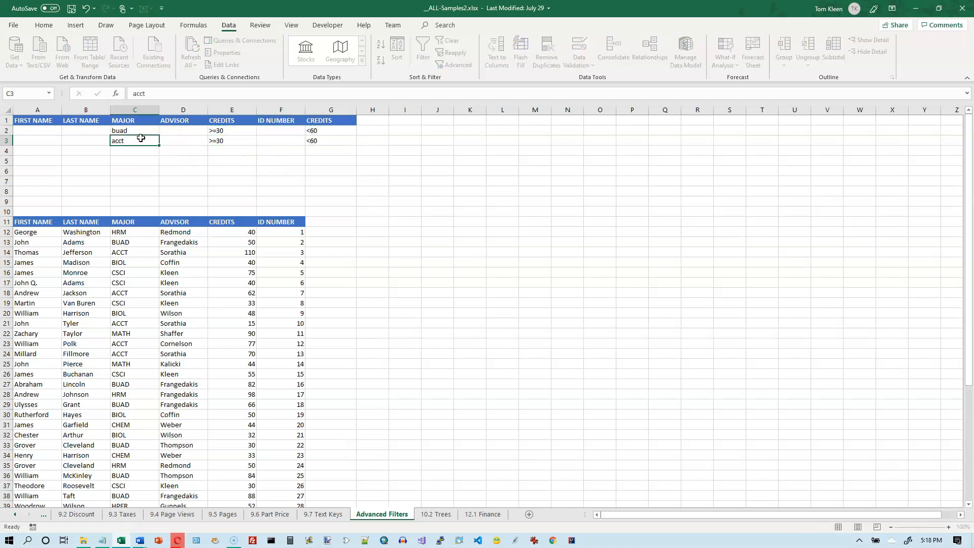
{"action": "key", "text": "Return"}
{"action": "left_click_drag", "start_coordinate": [44, 131], "coordinate": [317, 131]}
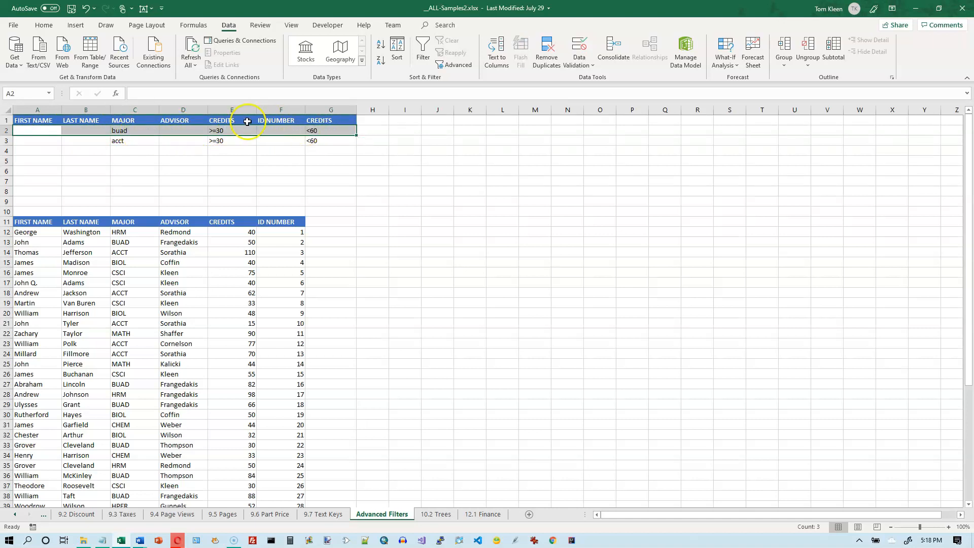
{"action": "left_click_drag", "start_coordinate": [38, 138], "coordinate": [328, 140]}
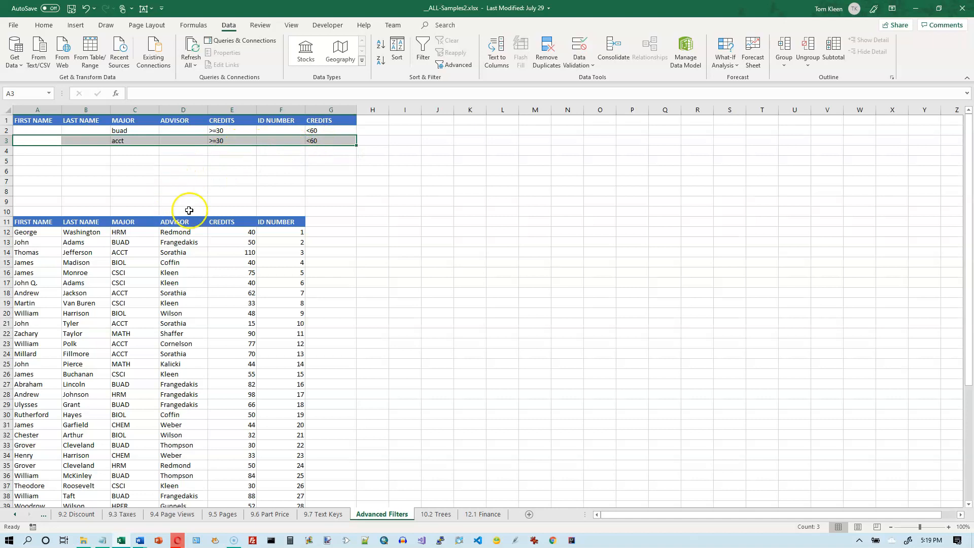
{"action": "left_click_drag", "start_coordinate": [123, 131], "coordinate": [316, 131]}
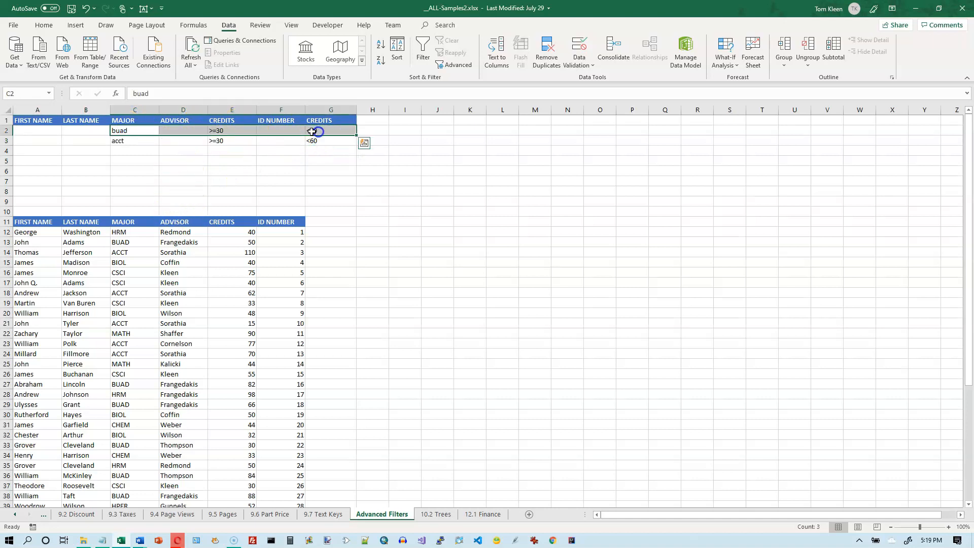
{"action": "left_click_drag", "start_coordinate": [124, 142], "coordinate": [334, 145]}
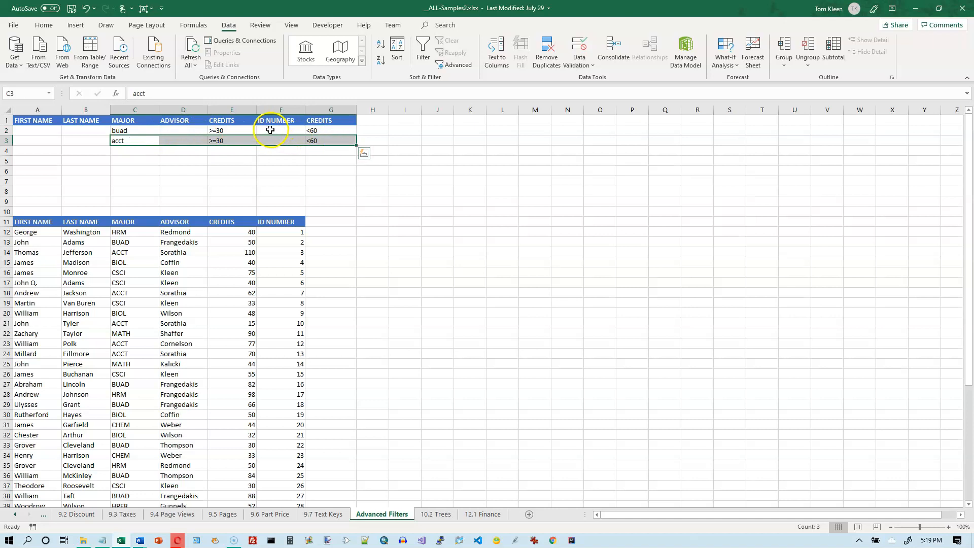
Run Advanced Filter in place on the student list with both criteria rows, C1:G3, as the criteria range
{"action": "left_click", "coordinate": [179, 232]}
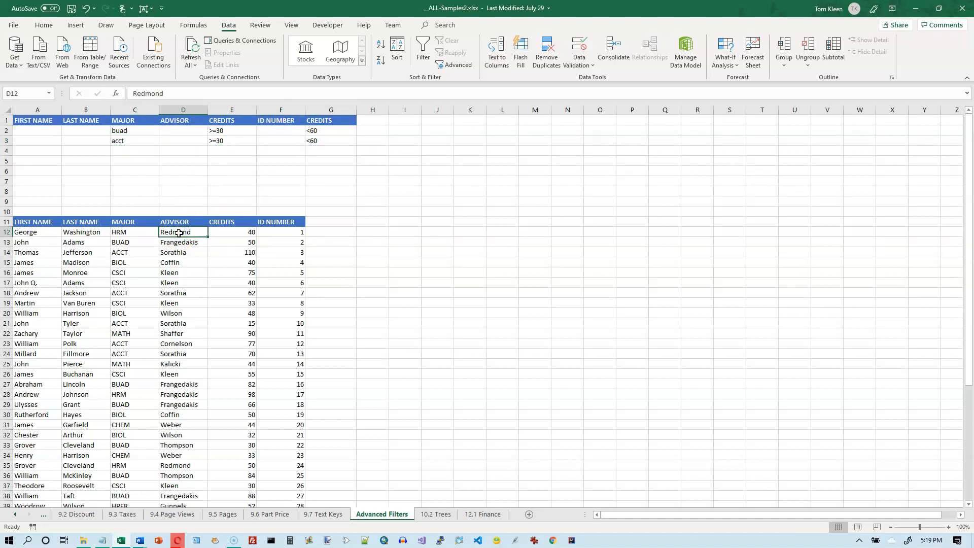
{"action": "left_click", "coordinate": [455, 67]}
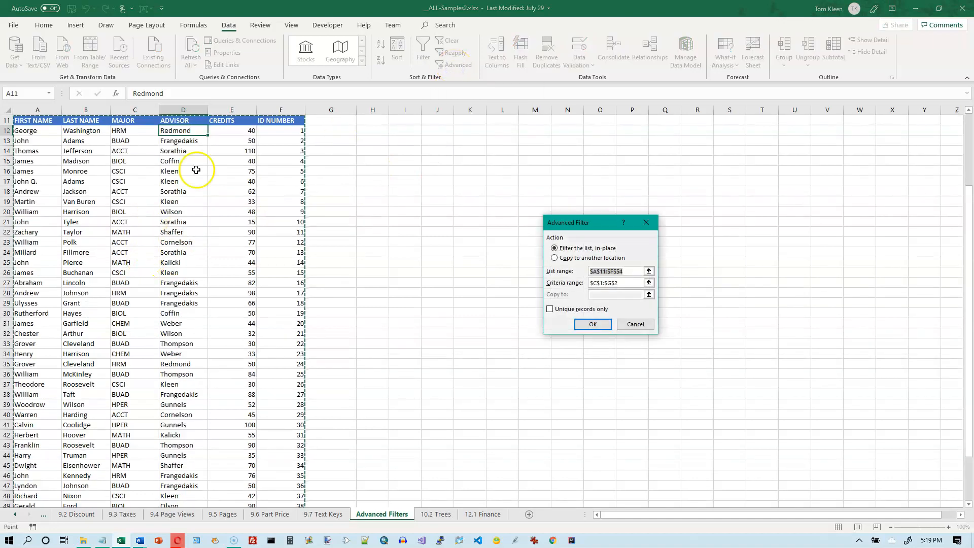
{"action": "left_click", "coordinate": [648, 283]}
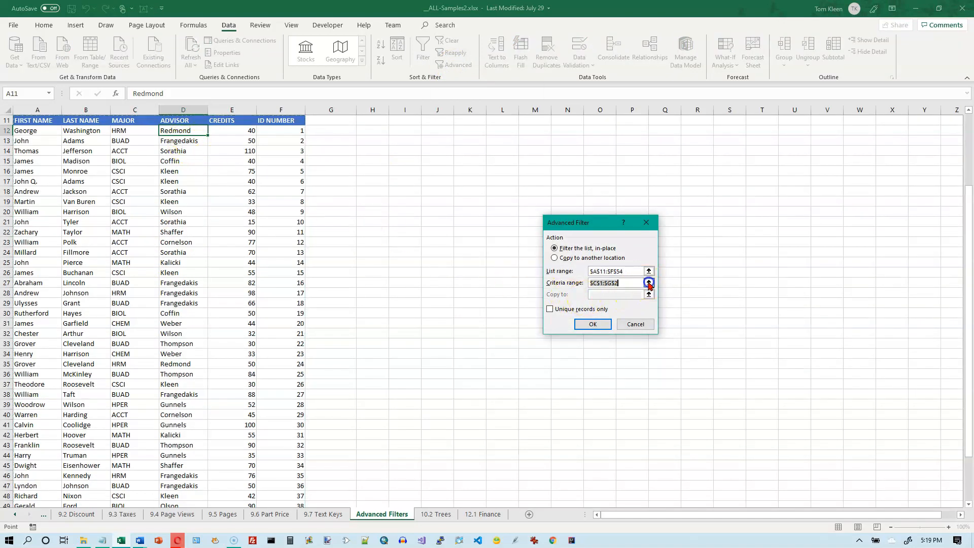
{"action": "left_click", "coordinate": [131, 120]}
{"action": "left_click_drag", "start_coordinate": [130, 119], "coordinate": [323, 141]}
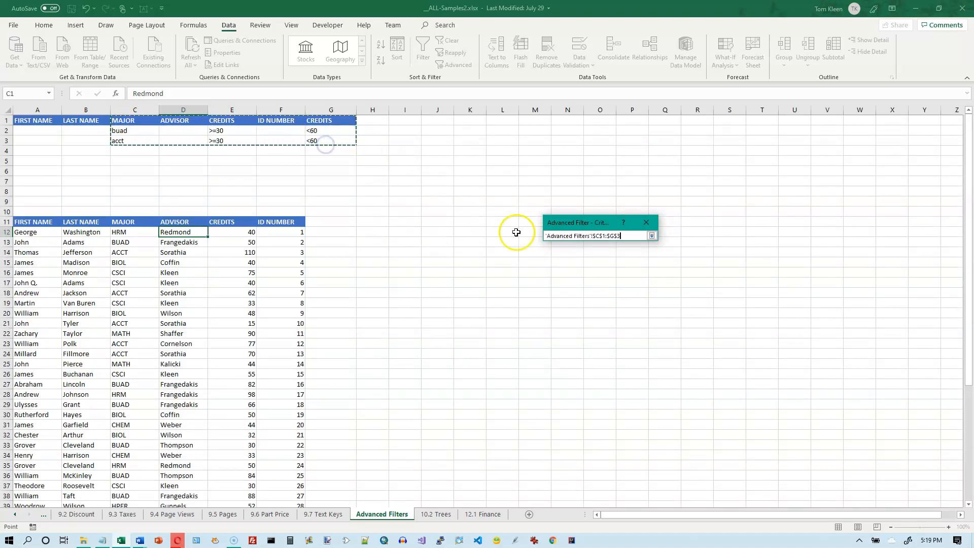
{"action": "left_click", "coordinate": [652, 235]}
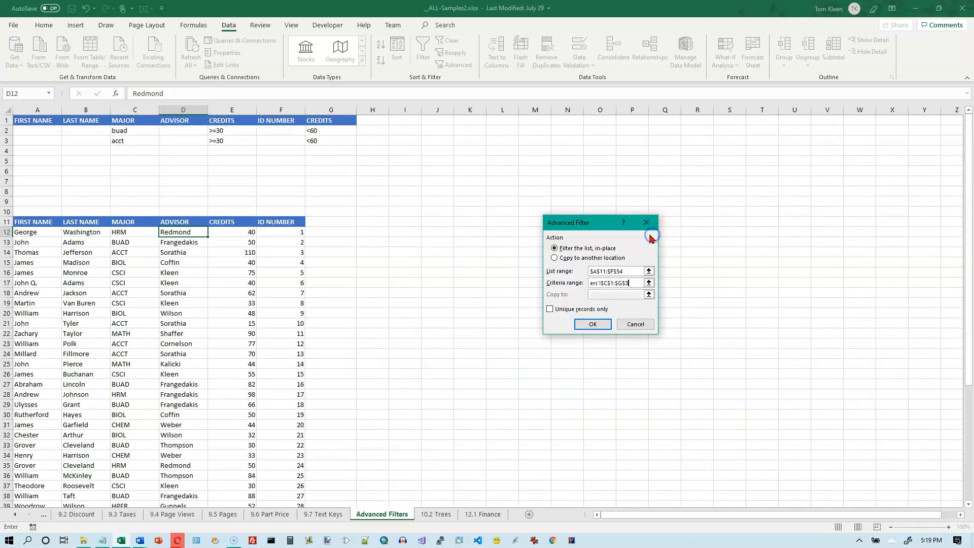
{"action": "left_click", "coordinate": [593, 323]}
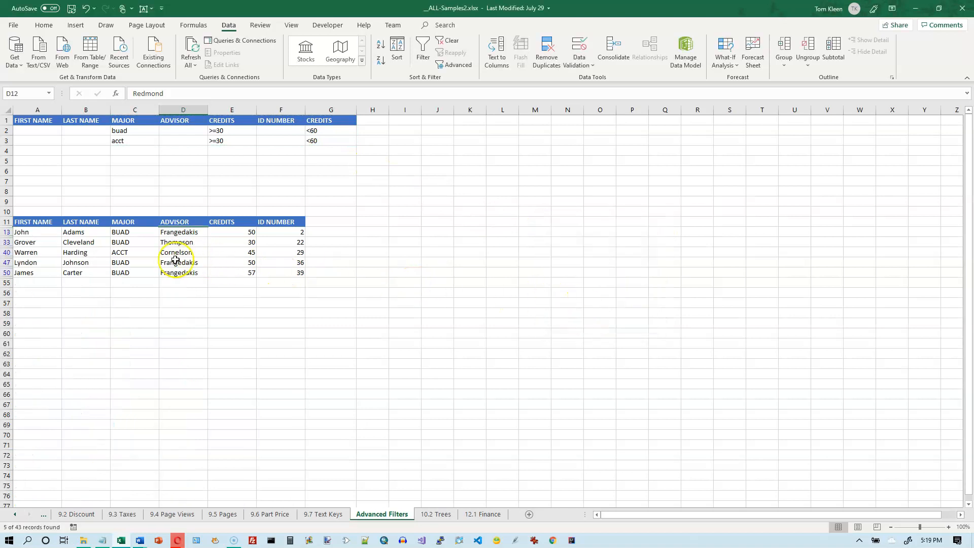
Clear the Advanced Filter from the student list
{"action": "left_click_drag", "start_coordinate": [41, 252], "coordinate": [284, 252]}
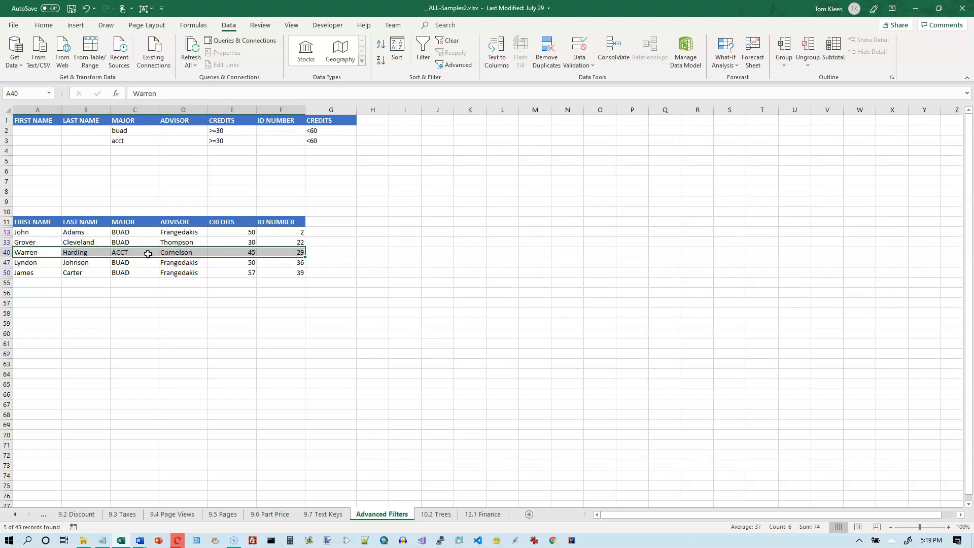
{"action": "left_click", "coordinate": [176, 234]}
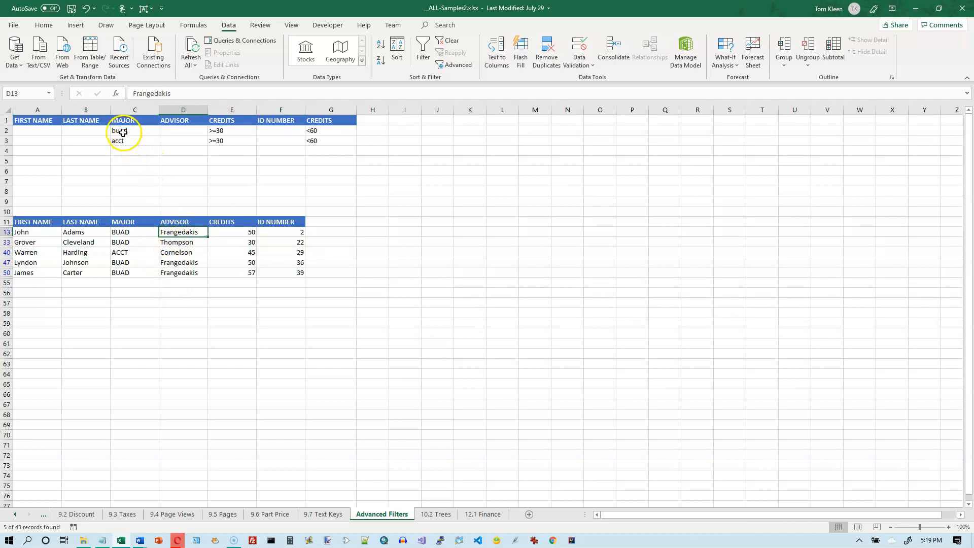
{"action": "left_click", "coordinate": [447, 40]}
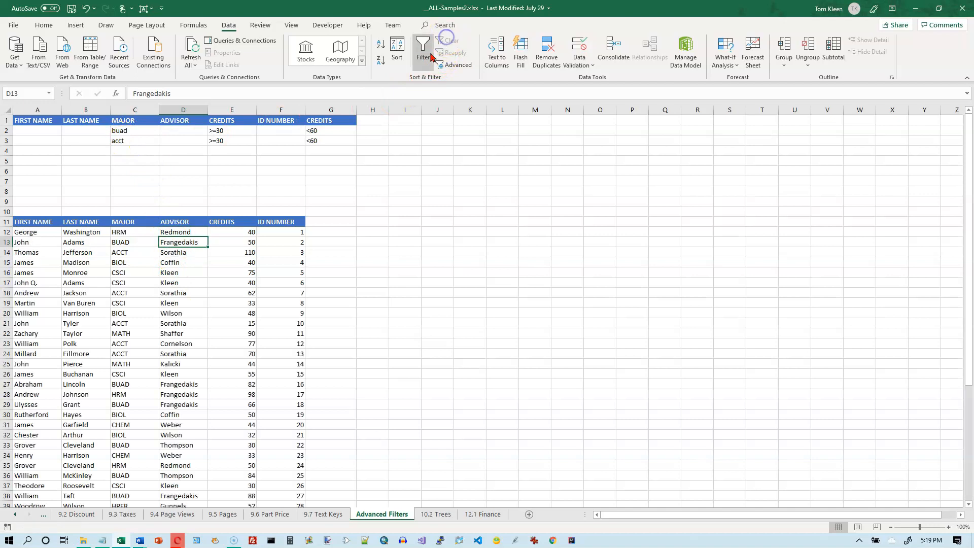
Move the buad and acct criteria from C2:C3 down to C4:C5, apart from the CREDITS conditions in rows 2 and 3
{"action": "left_click_drag", "start_coordinate": [126, 132], "coordinate": [133, 154]}
{"action": "left_click_drag", "start_coordinate": [216, 131], "coordinate": [328, 136]}
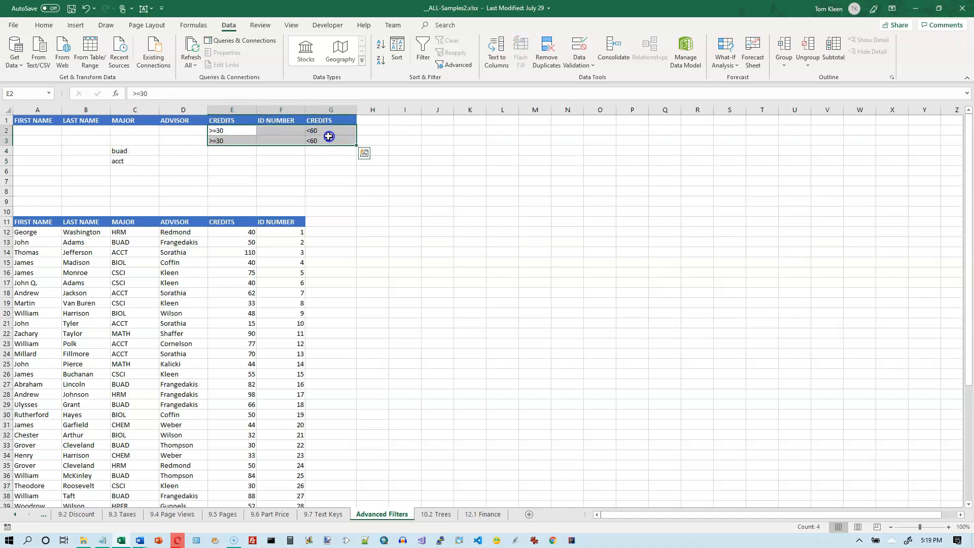
{"action": "left_click", "coordinate": [118, 152]}
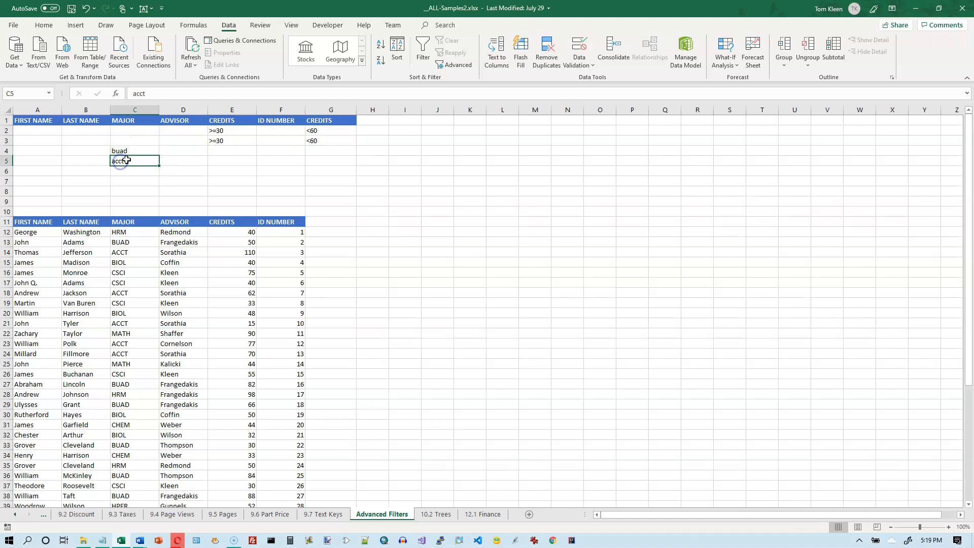
{"action": "left_click_drag", "start_coordinate": [132, 129], "coordinate": [334, 134]}
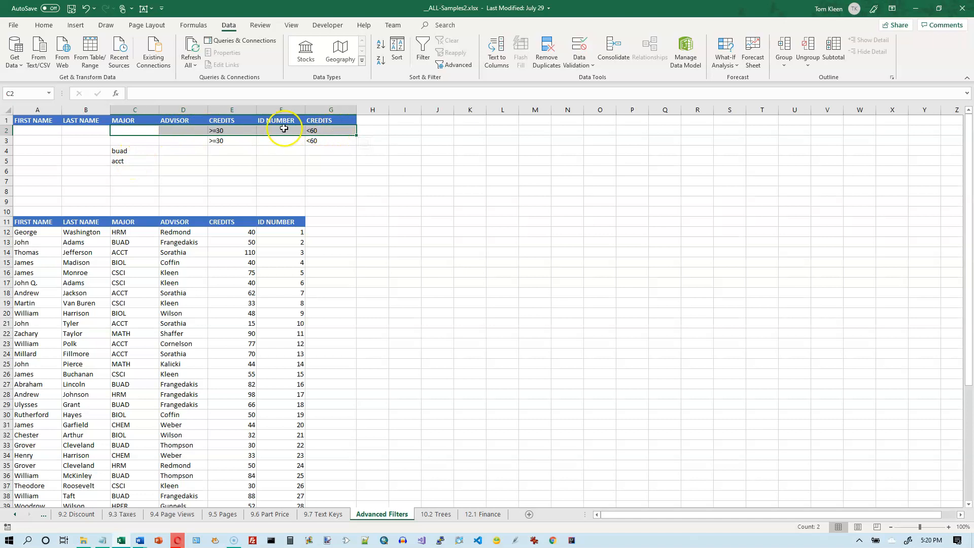
Move buad back to C2 and acct back to C3 so each major shares a row with its CREDITS conditions
{"action": "left_click", "coordinate": [128, 150]}
{"action": "left_click_drag", "start_coordinate": [139, 149], "coordinate": [144, 129]}
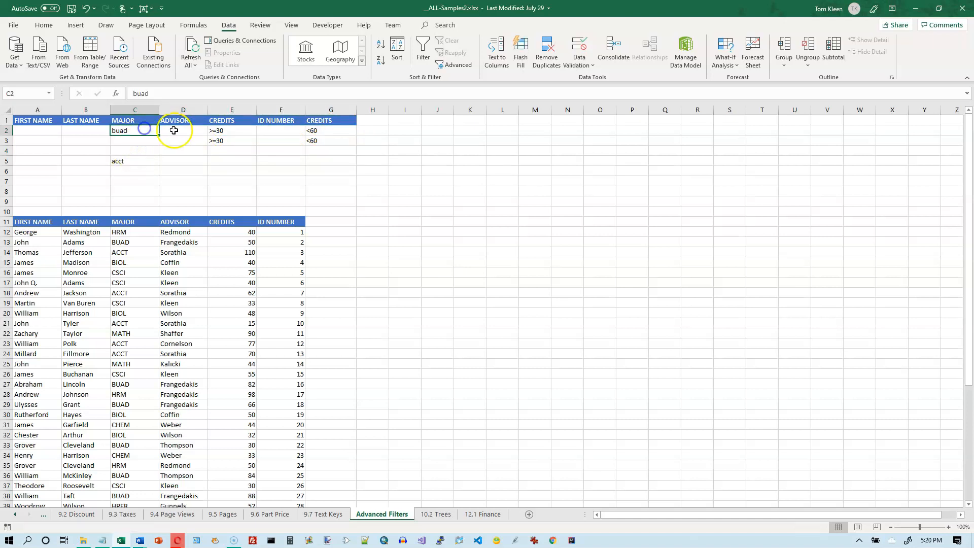
{"action": "left_click", "coordinate": [136, 163]}
{"action": "left_click_drag", "start_coordinate": [139, 157], "coordinate": [145, 140]}
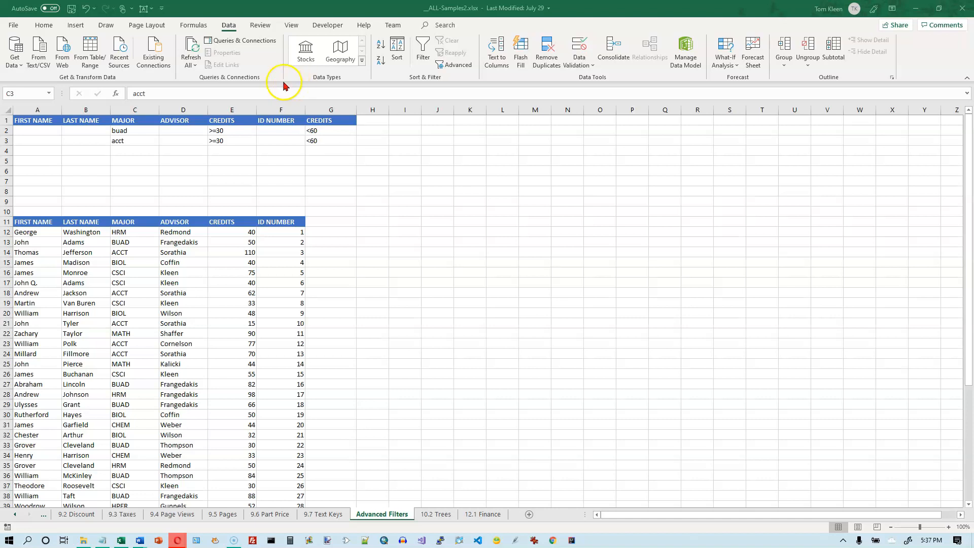
{"action": "left_click", "coordinate": [122, 135]}
{"action": "left_click_drag", "start_coordinate": [122, 132], "coordinate": [337, 127]}
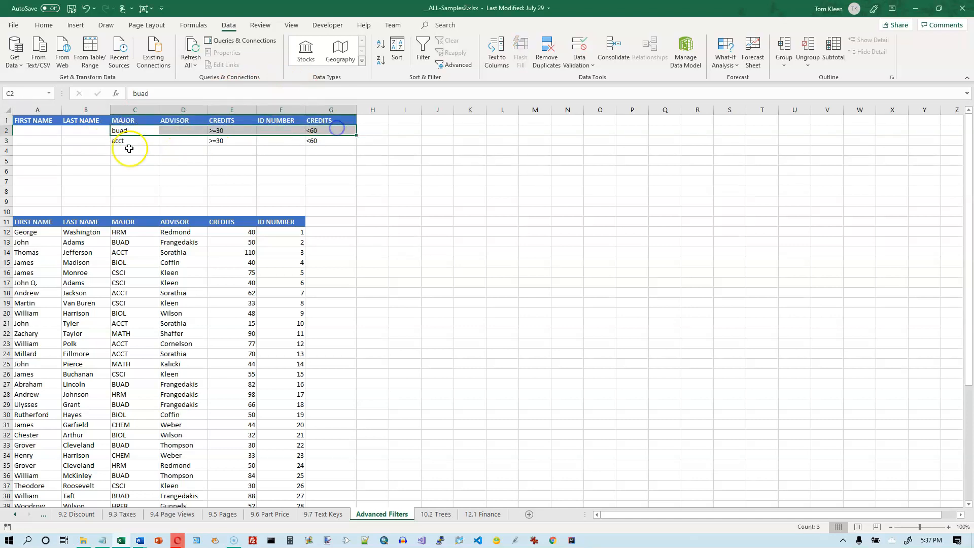
{"action": "left_click_drag", "start_coordinate": [116, 140], "coordinate": [329, 138]}
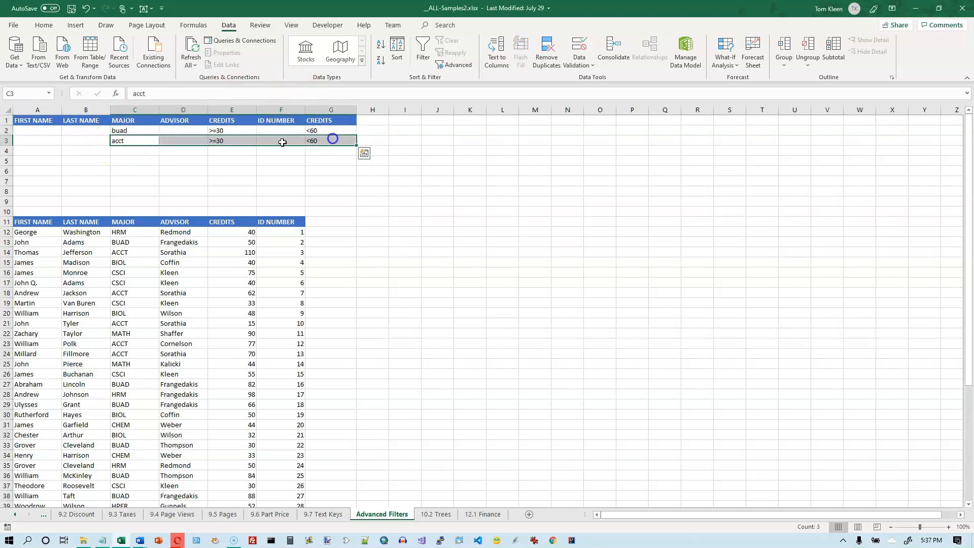
{"action": "left_click_drag", "start_coordinate": [135, 151], "coordinate": [324, 148]}
{"action": "left_click_drag", "start_coordinate": [135, 158], "coordinate": [323, 161]}
Enter buad in C4 and acct in C5 as MAJOR criteria for two additional criteria rows
{"action": "left_click", "coordinate": [142, 149]}
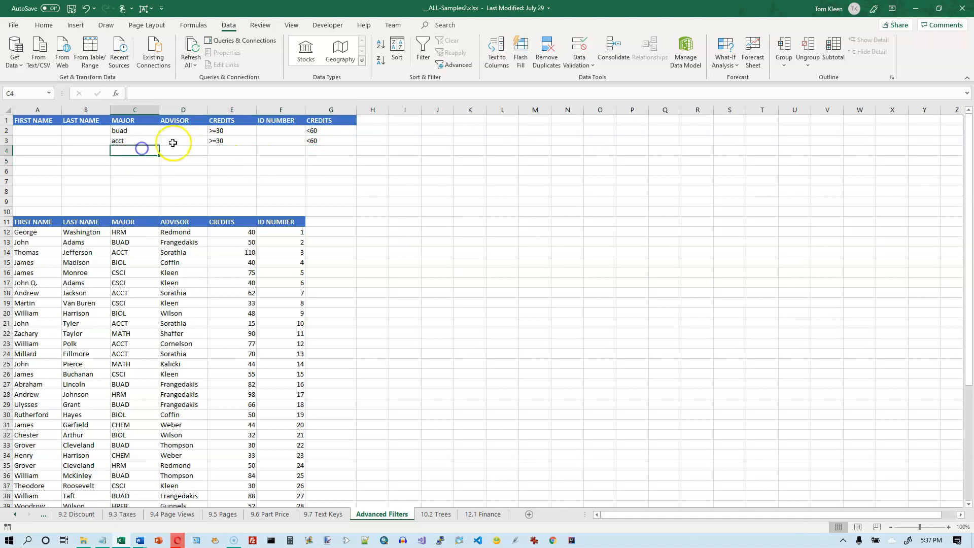
{"action": "type", "text": "buad"}
{"action": "key", "text": "Return"}
{"action": "type", "text": "acct"}
Enter >=90 as the first CREDITS column's criterion in both E4 and E5
{"action": "key", "text": "Tab"}
{"action": "key", "text": "Tab"}
{"action": "key", "text": "Up"}
{"action": "type", "text": ">="}
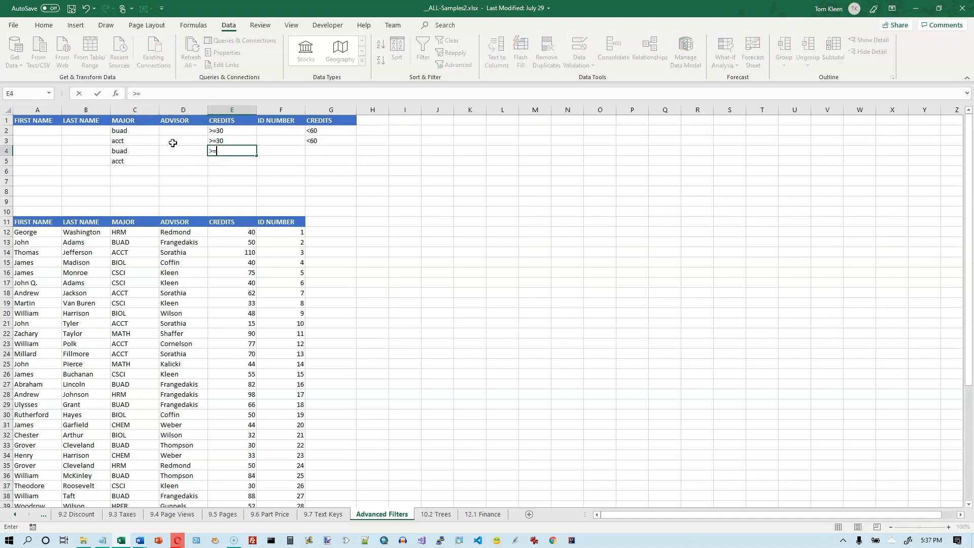
{"action": "key", "text": "Return"}
{"action": "type", "text": ">=90"}
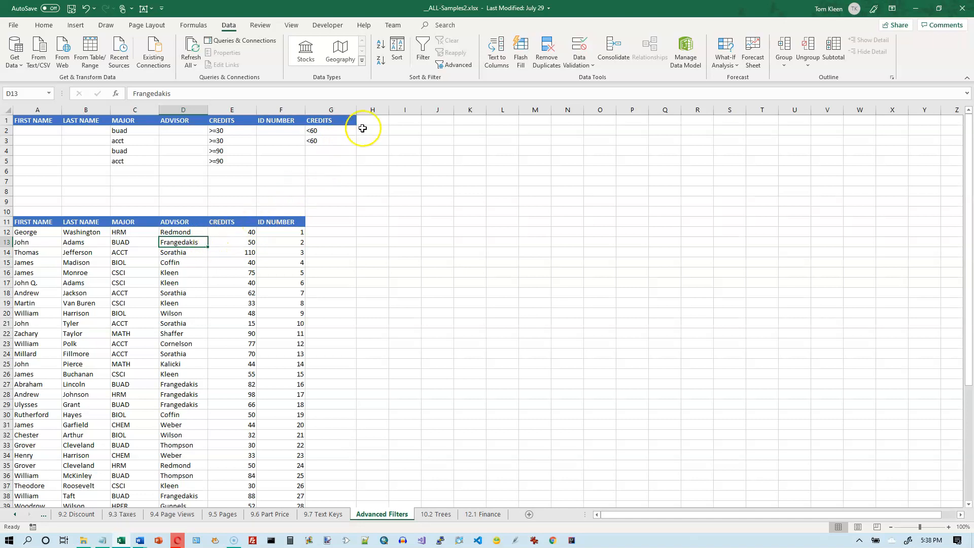
Run Advanced Filter in place on the student list with C1:G5 as the criteria range
{"action": "left_click", "coordinate": [454, 65]}
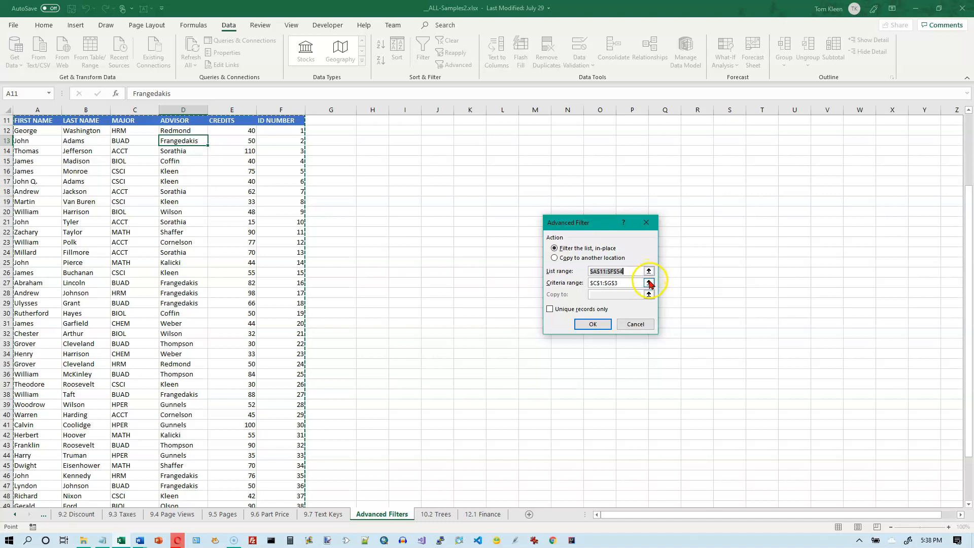
{"action": "left_click", "coordinate": [649, 282]}
{"action": "left_click_drag", "start_coordinate": [131, 118], "coordinate": [319, 166]}
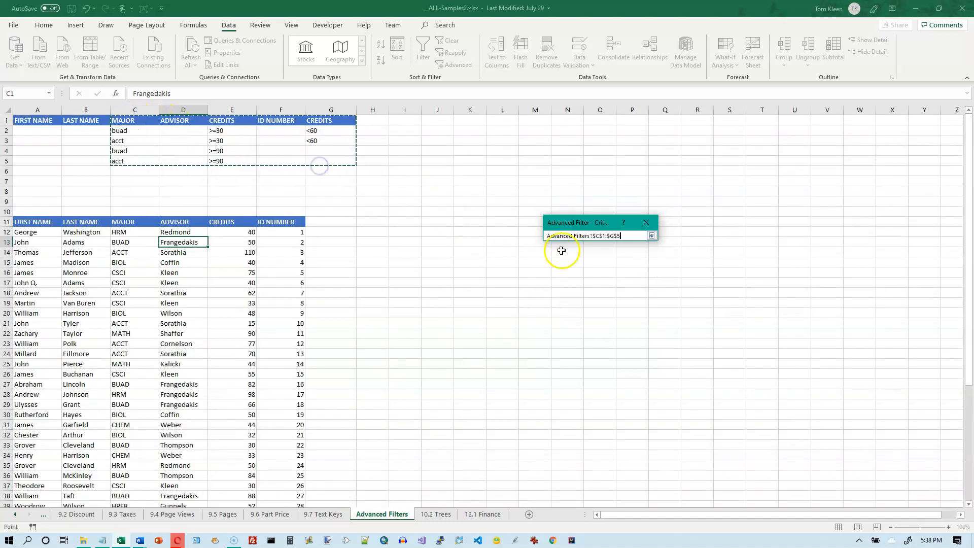
{"action": "left_click", "coordinate": [651, 235]}
{"action": "left_click", "coordinate": [593, 324]}
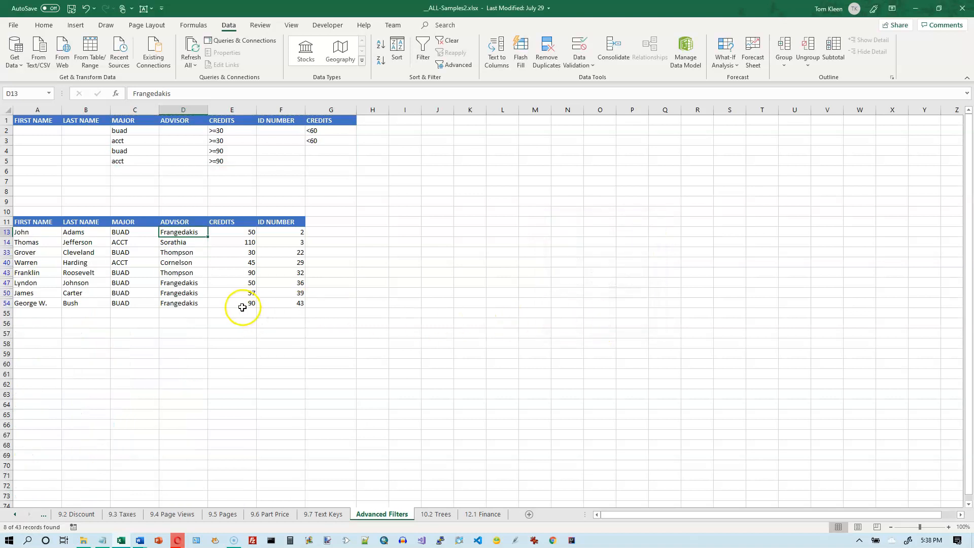
Sort the filtered student list by MAJOR in ascending order
{"action": "left_click", "coordinate": [244, 233]}
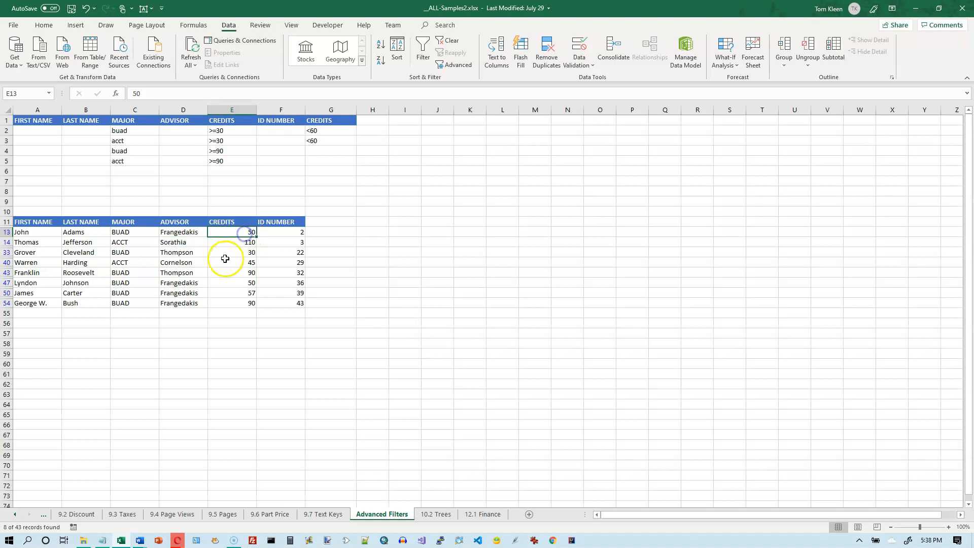
{"action": "left_click", "coordinate": [128, 232]}
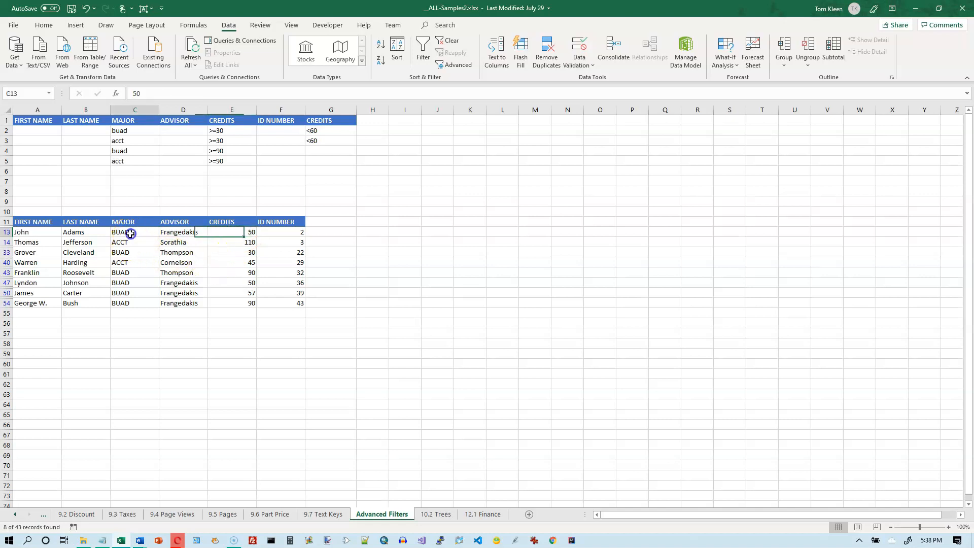
{"action": "left_click", "coordinate": [380, 47]}
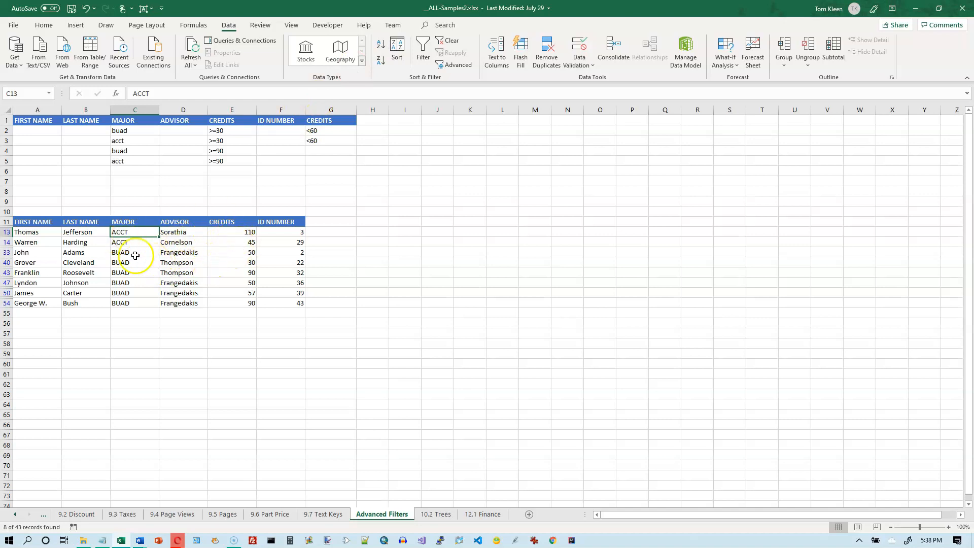
Check the CREDITS values of the filtered BUAD students and review the four criteria rows in C2:G5
{"action": "left_click", "coordinate": [250, 262]}
{"action": "left_click", "coordinate": [250, 274]}
{"action": "left_click", "coordinate": [251, 282]}
{"action": "left_click", "coordinate": [251, 292]}
{"action": "left_click", "coordinate": [252, 302]}
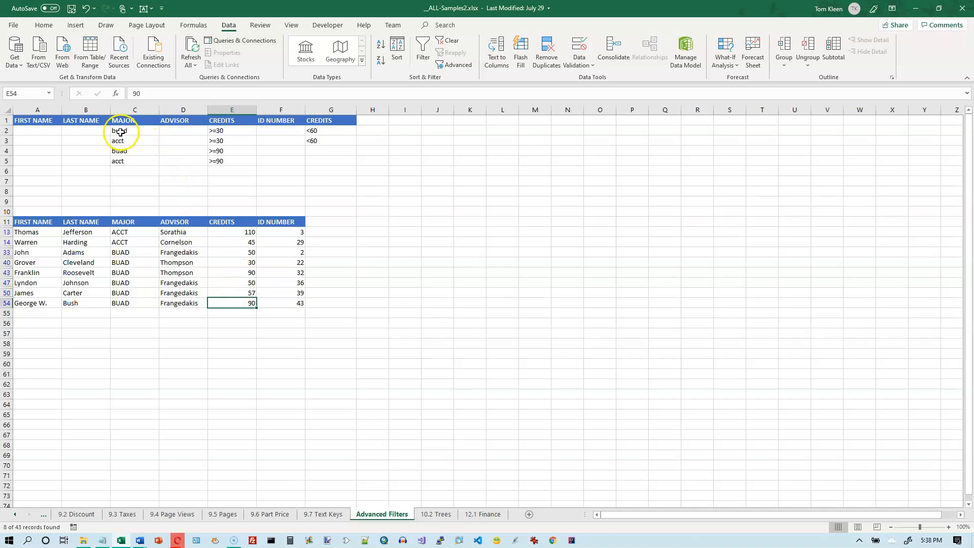
{"action": "left_click_drag", "start_coordinate": [119, 130], "coordinate": [327, 132]}
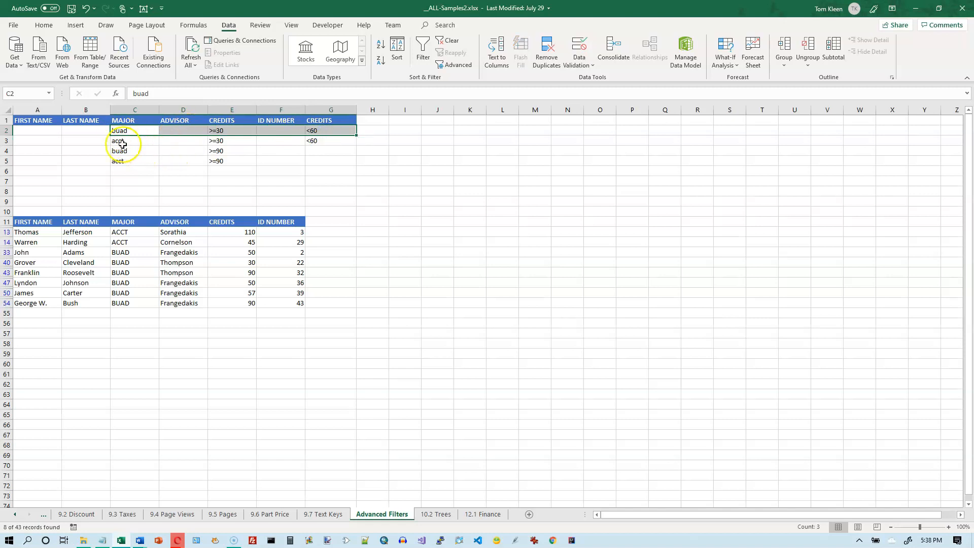
{"action": "left_click_drag", "start_coordinate": [117, 140], "coordinate": [322, 143]}
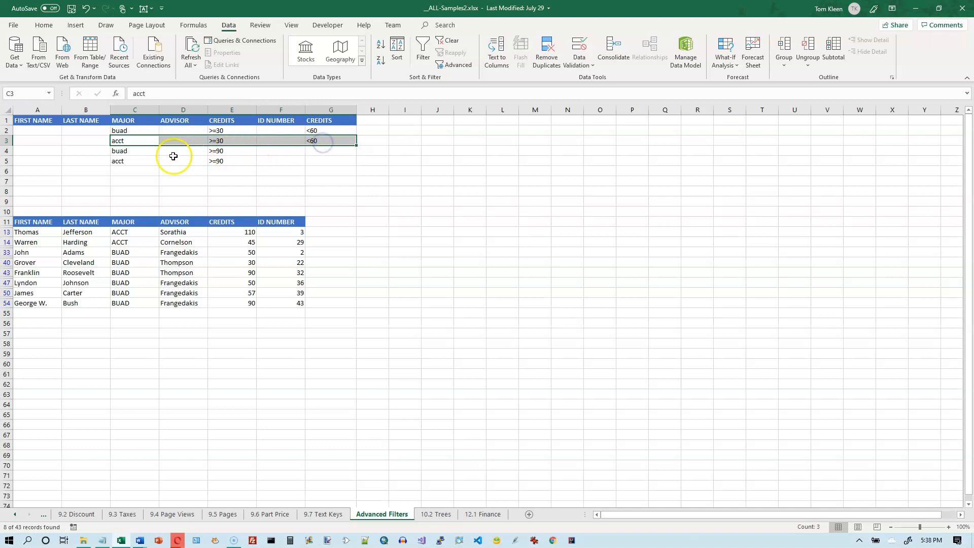
{"action": "left_click_drag", "start_coordinate": [121, 150], "coordinate": [235, 152]}
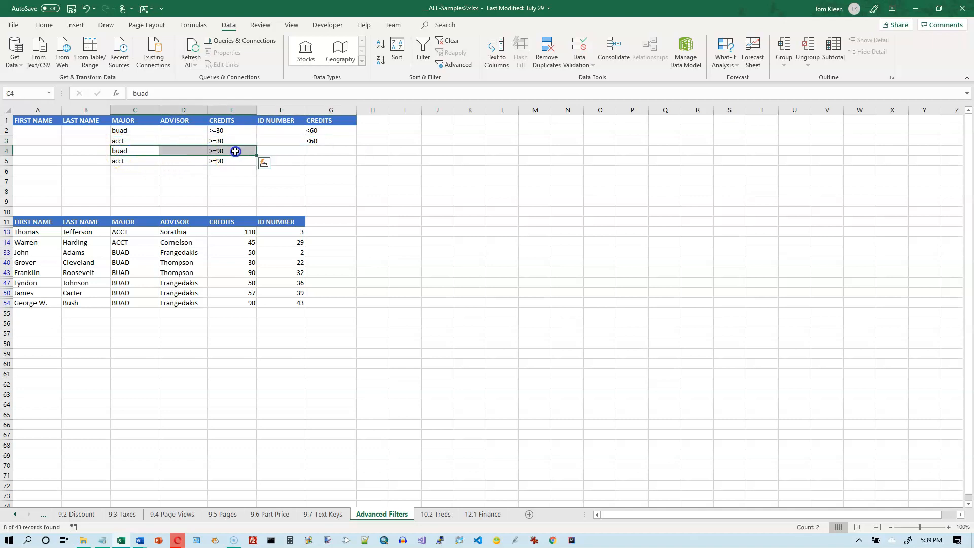
{"action": "left_click_drag", "start_coordinate": [122, 161], "coordinate": [241, 163]}
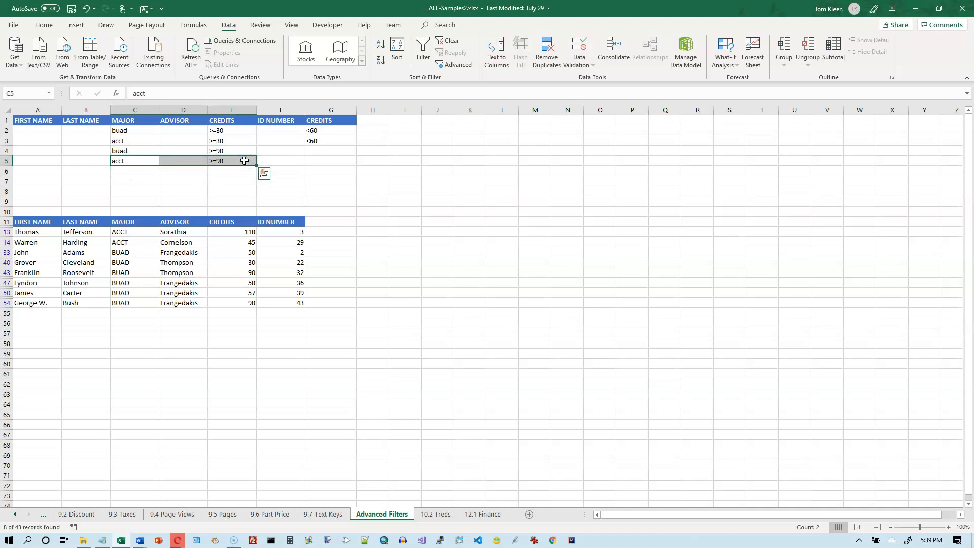